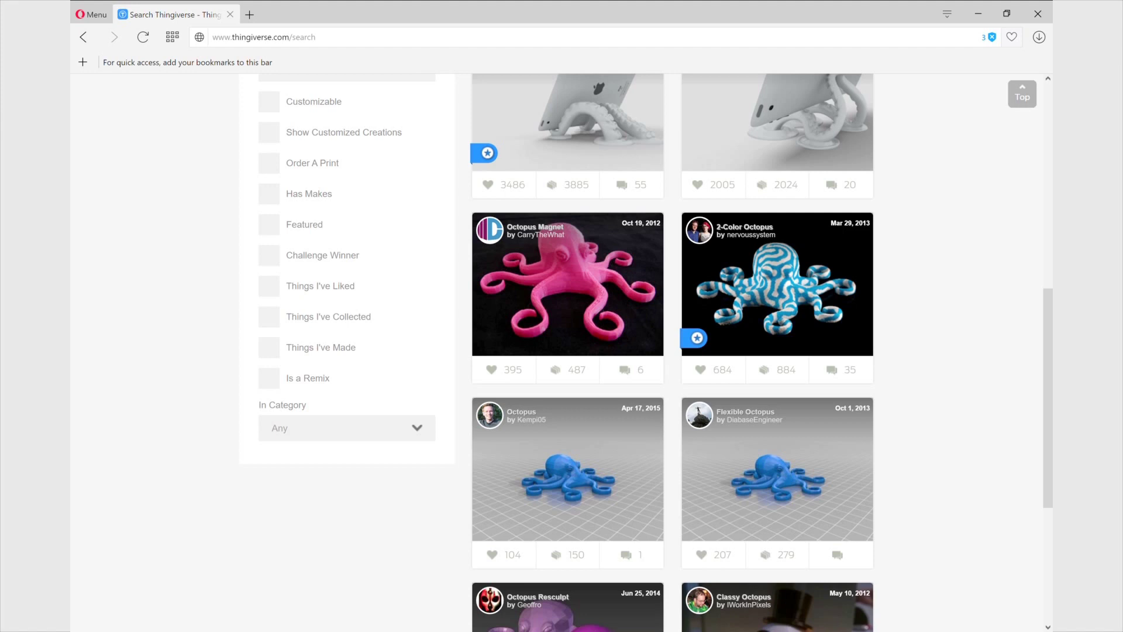
Step: Scroll through the Octopus Magnet model page to review it
scroll(643, 351, up, 1)
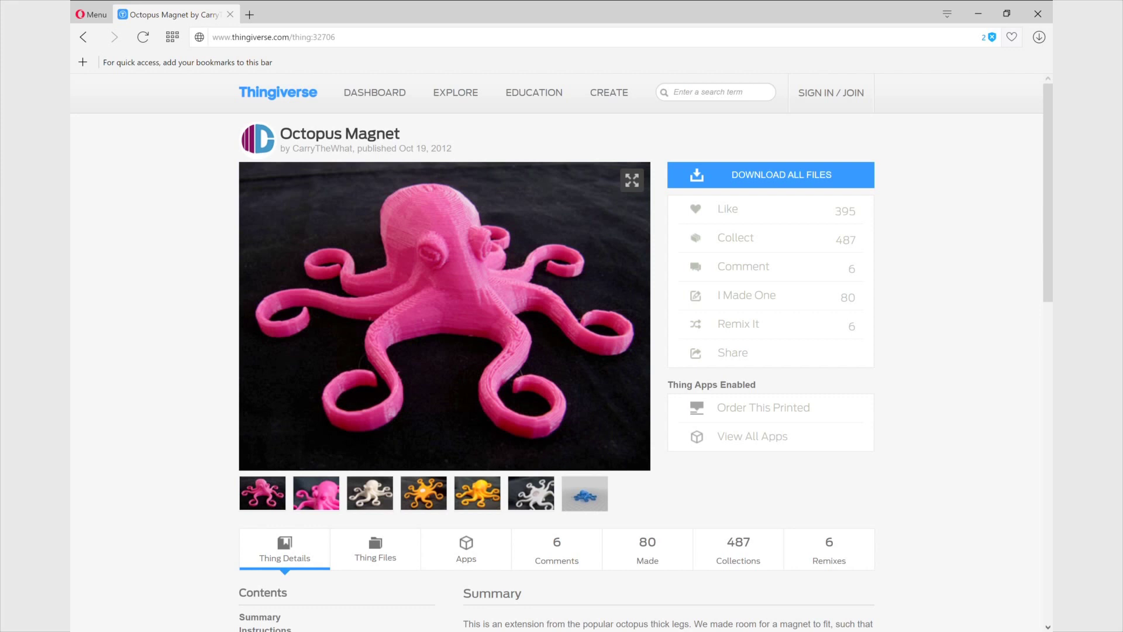
scroll(562, 351, down, 1)
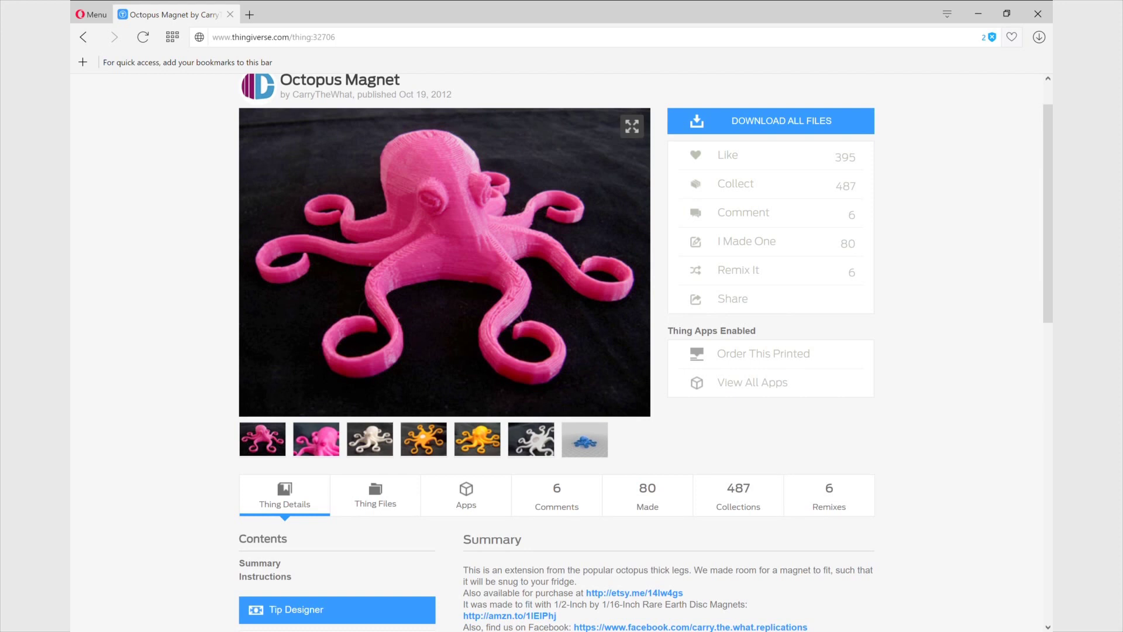
scroll(562, 351, up, 1)
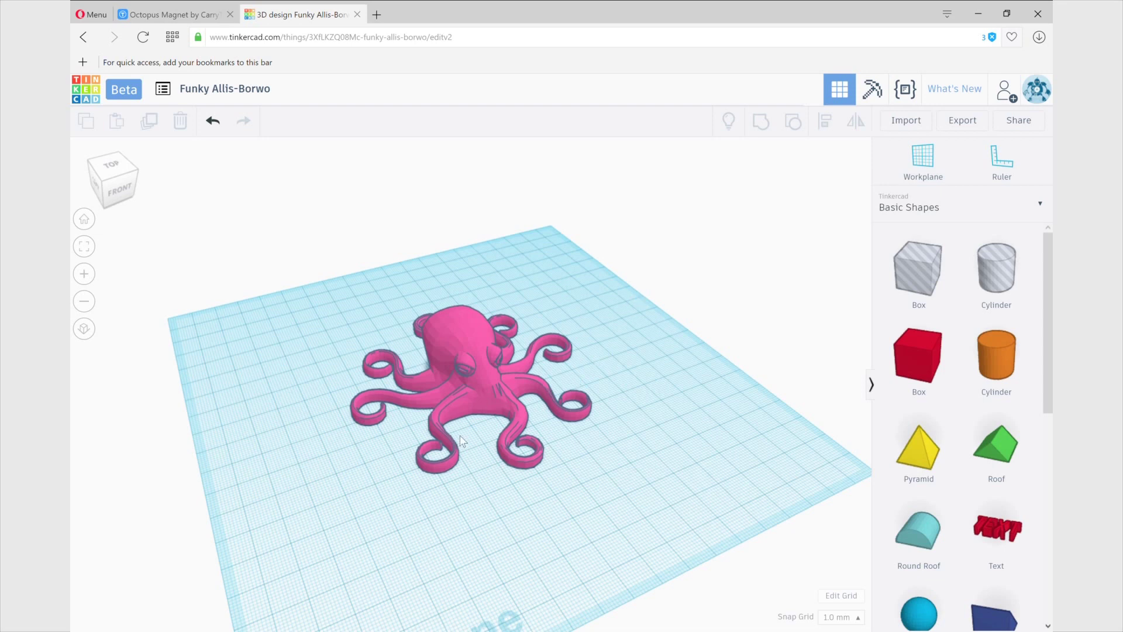
Step: Orbit around the pink octopus on the workplane and select it
scroll(460, 439, down, 2)
scroll(459, 438, up, 2)
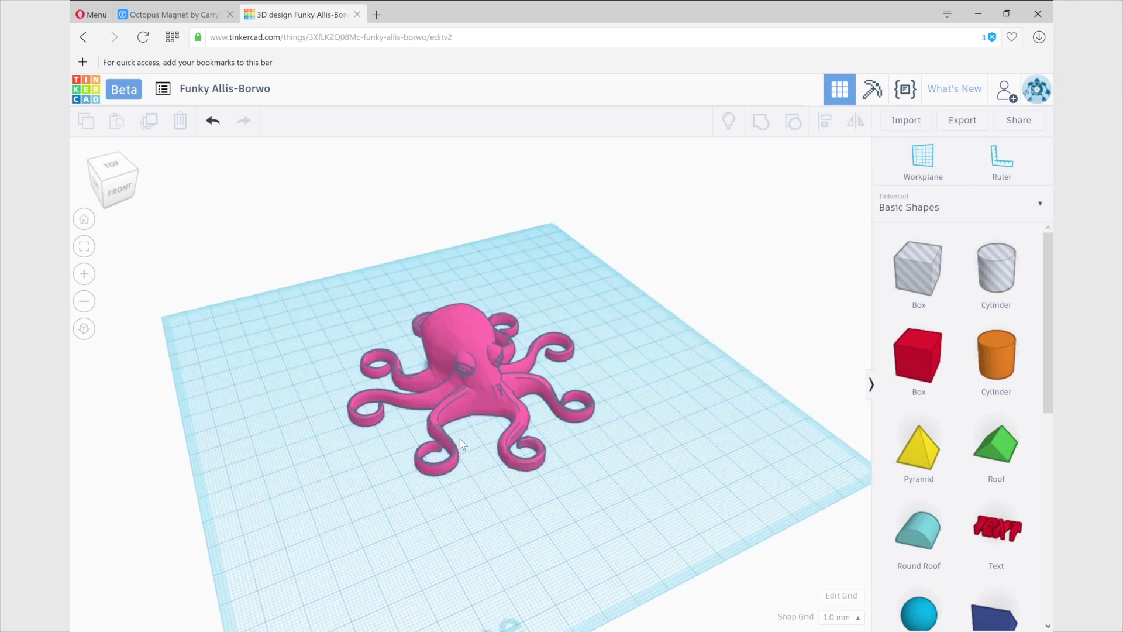
scroll(460, 439, up, 3)
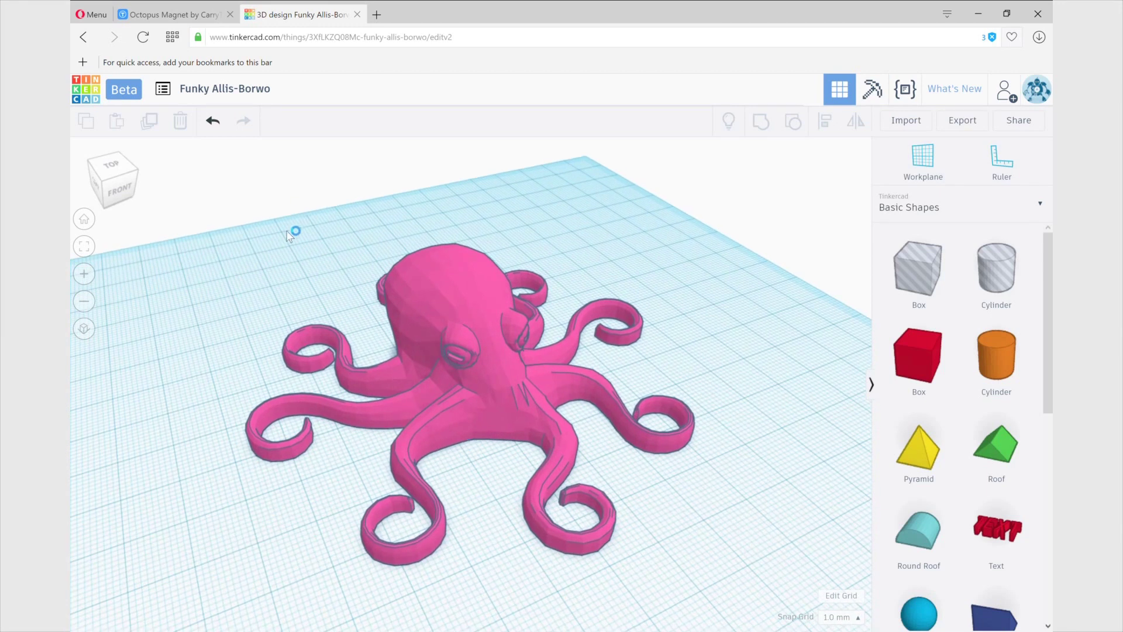
right_drag(297, 246, 231, 278)
key(h)
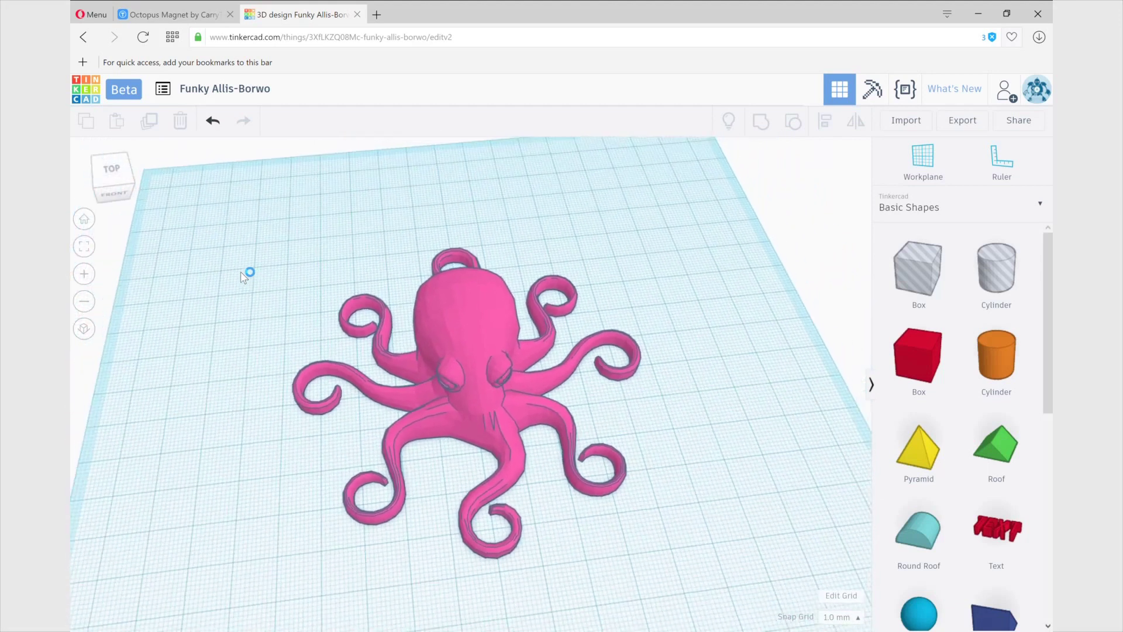
right_drag(301, 319, 460, 353)
click(461, 352)
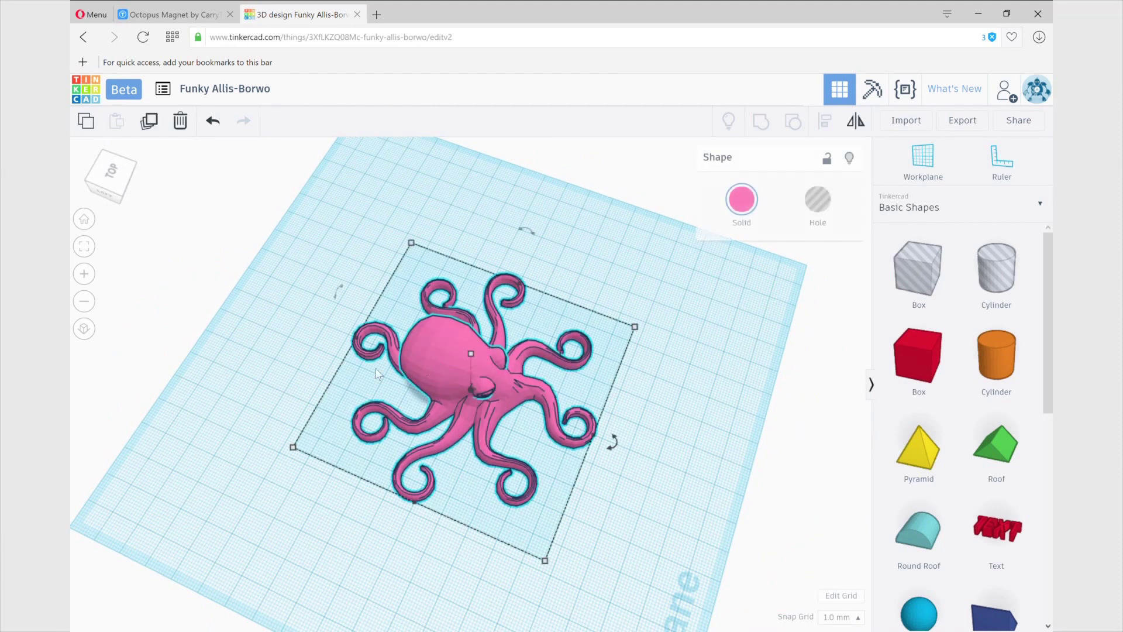
Step: Scale the octopus up to about 99.71 × 98.47 mm and convert it with the Voxelizer
right_drag(461, 352, 217, 450)
mouse_move(415, 542)
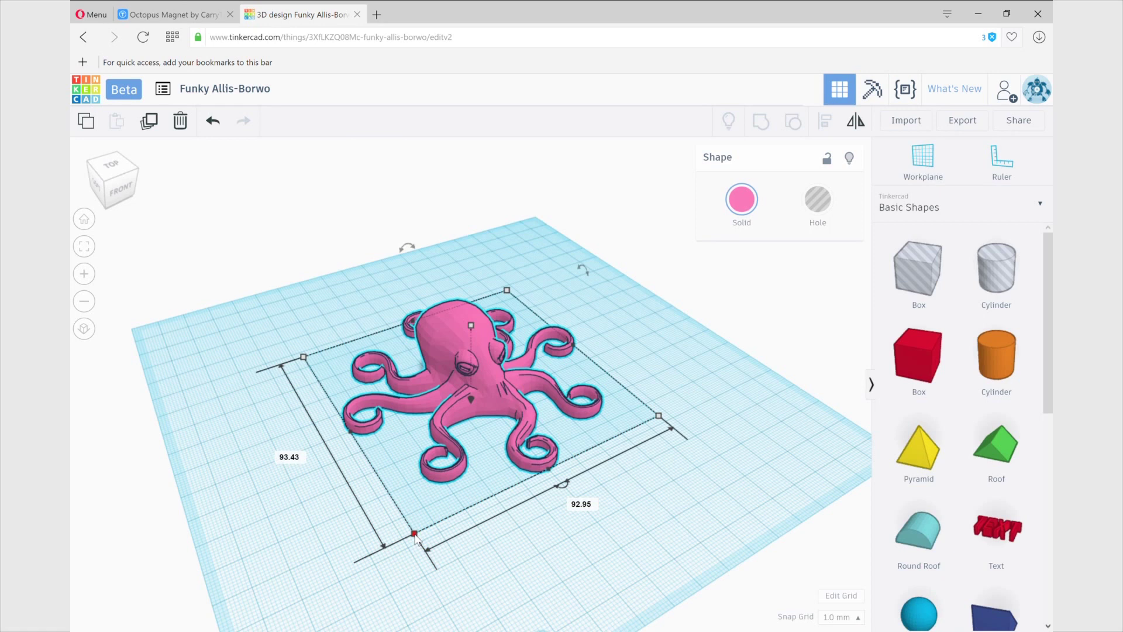
mouse_move(415, 541)
mouse_down()
mouse_move(408, 579)
mouse_move(415, 563)
mouse_up()
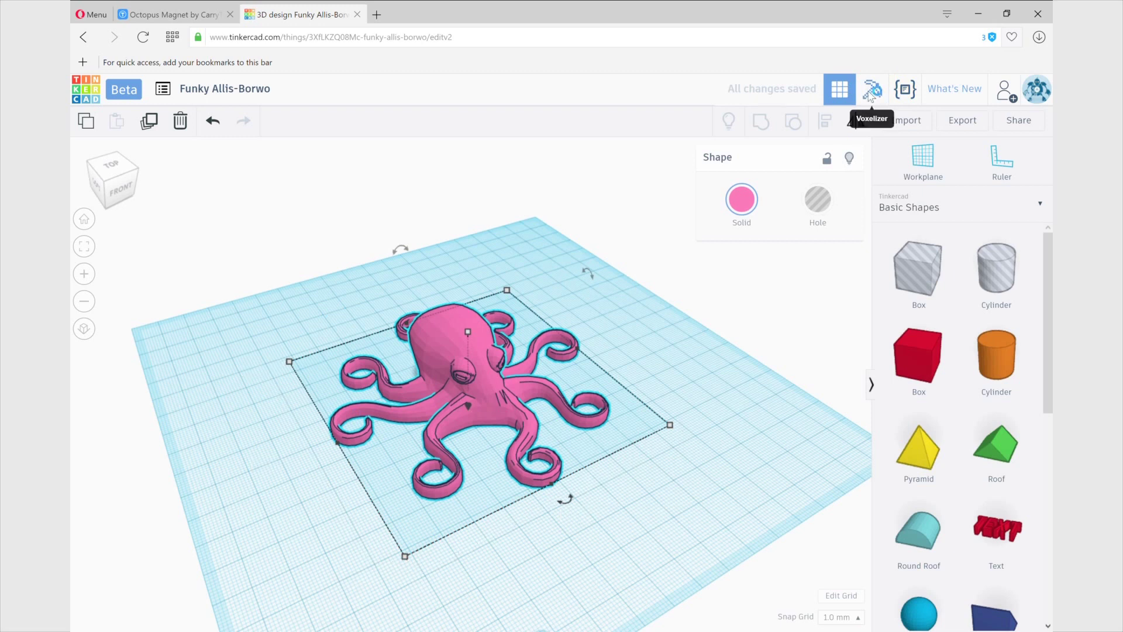
click(870, 92)
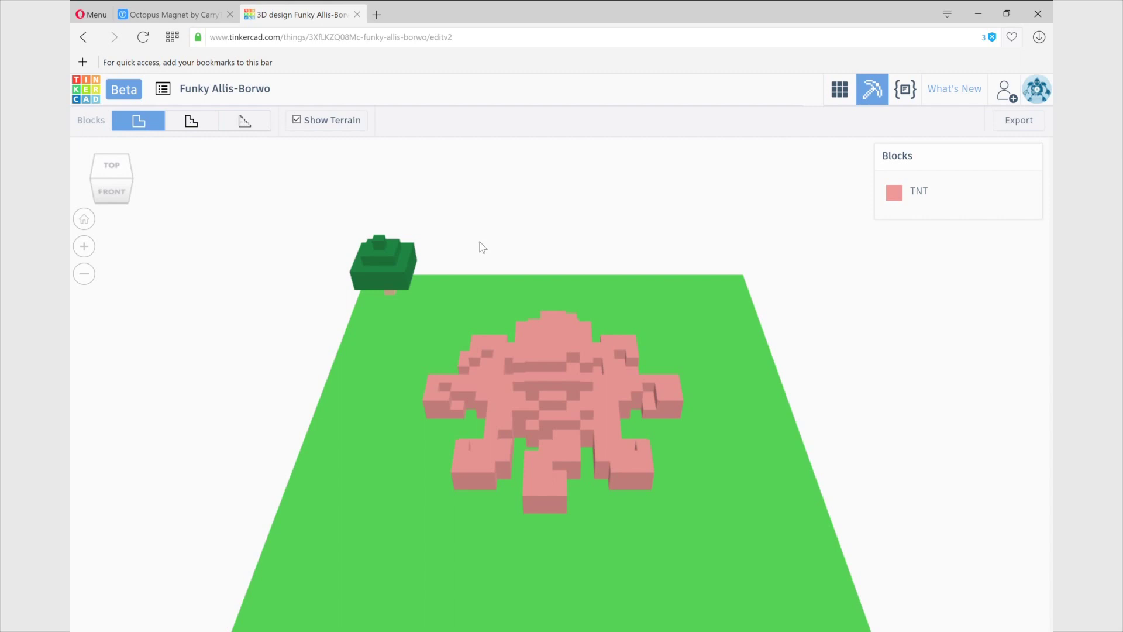
Step: Inspect the coarse voxel octopus from above, then rebuild it at the medium block size
right_drag(481, 247, 534, 352)
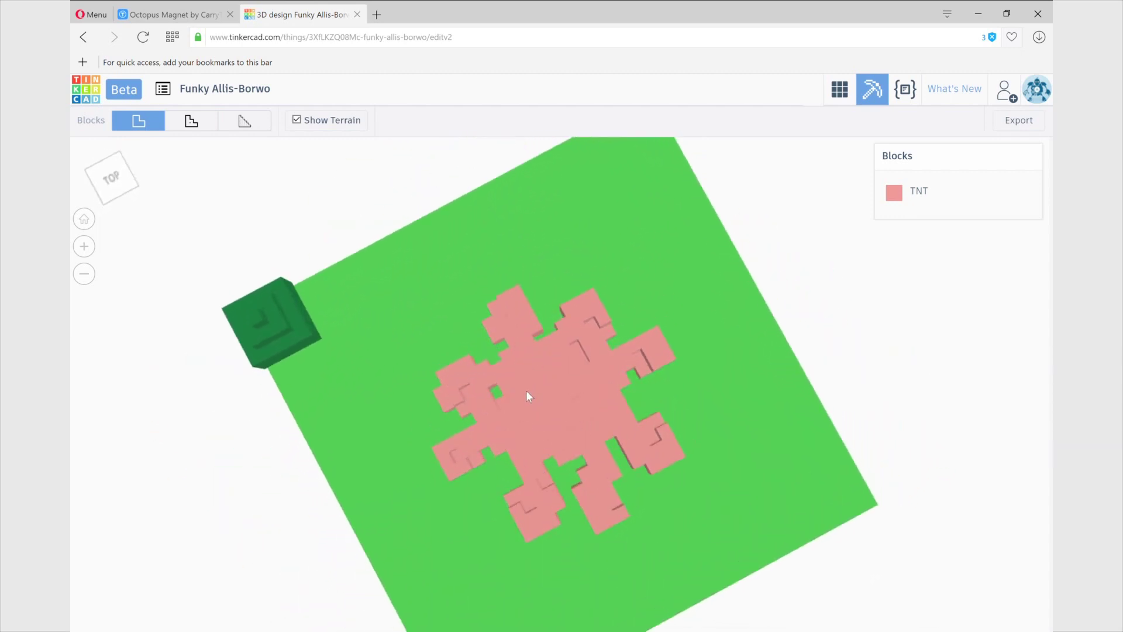
right_drag(387, 362, 345, 280)
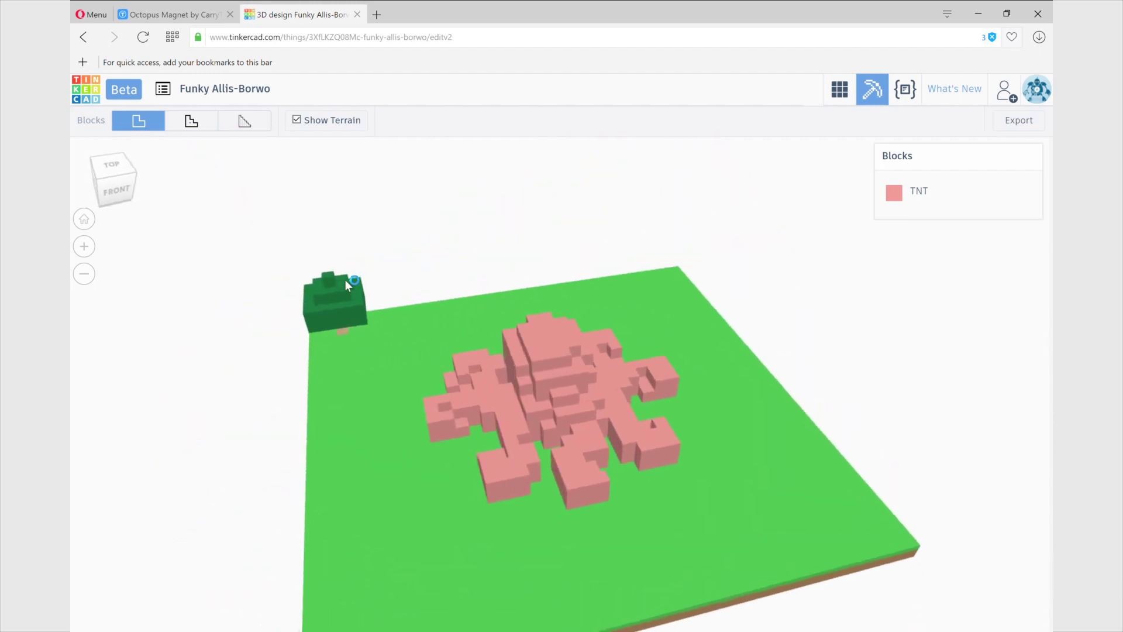
click(188, 119)
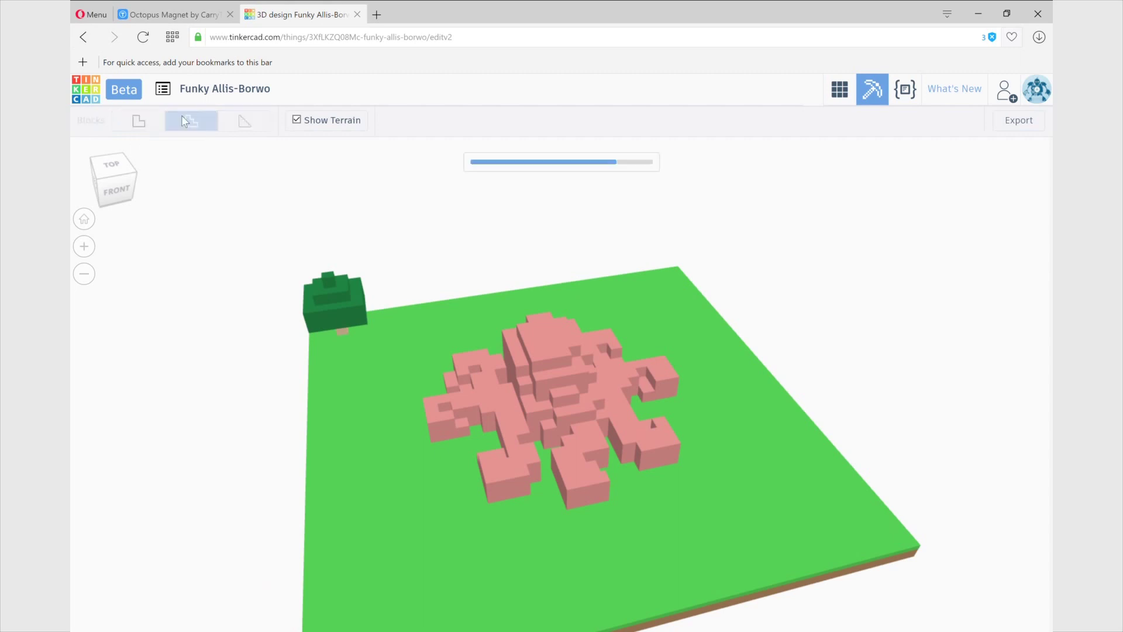
Step: Rebuild the octopus at the finest block size and view it from near the top
click(255, 125)
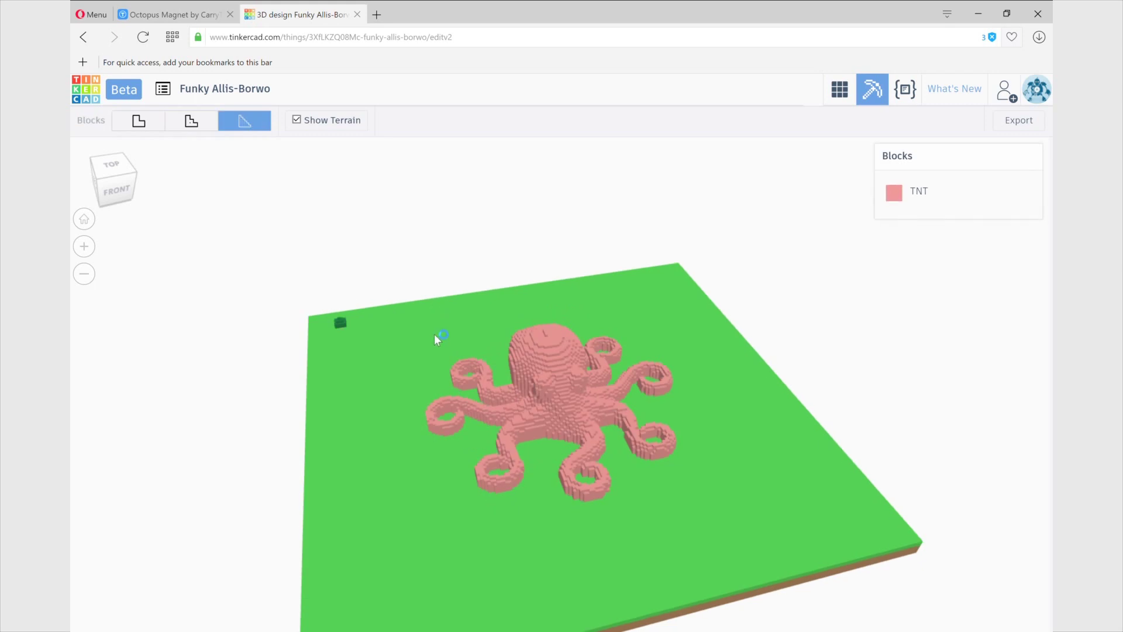
right_drag(434, 335, 463, 340)
scroll(599, 418, down, 3)
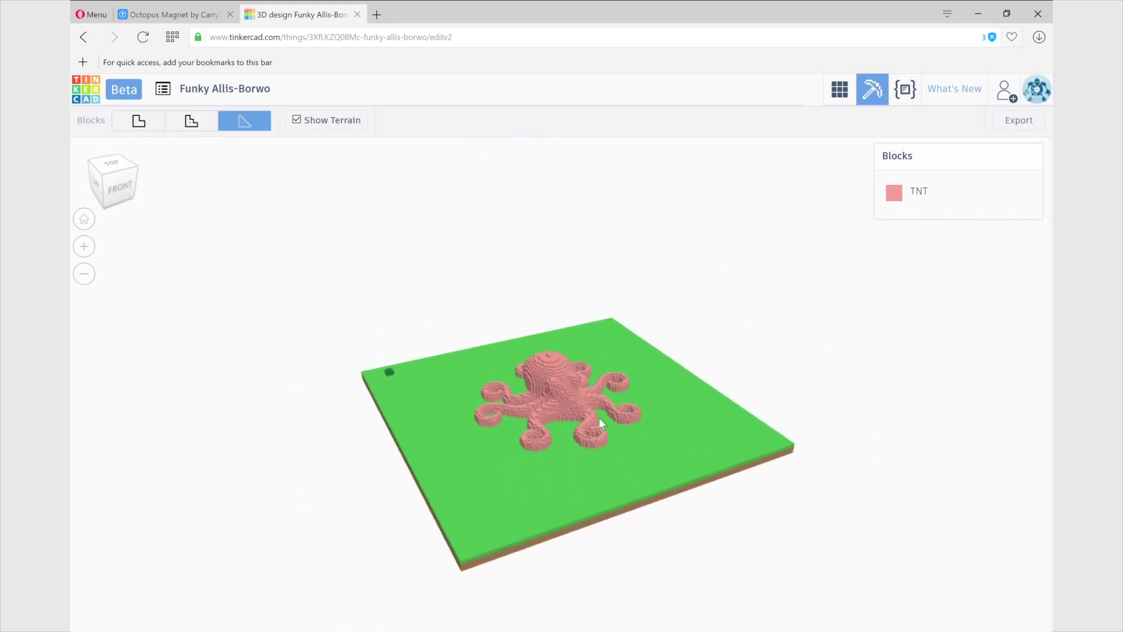
scroll(599, 417, up, 5)
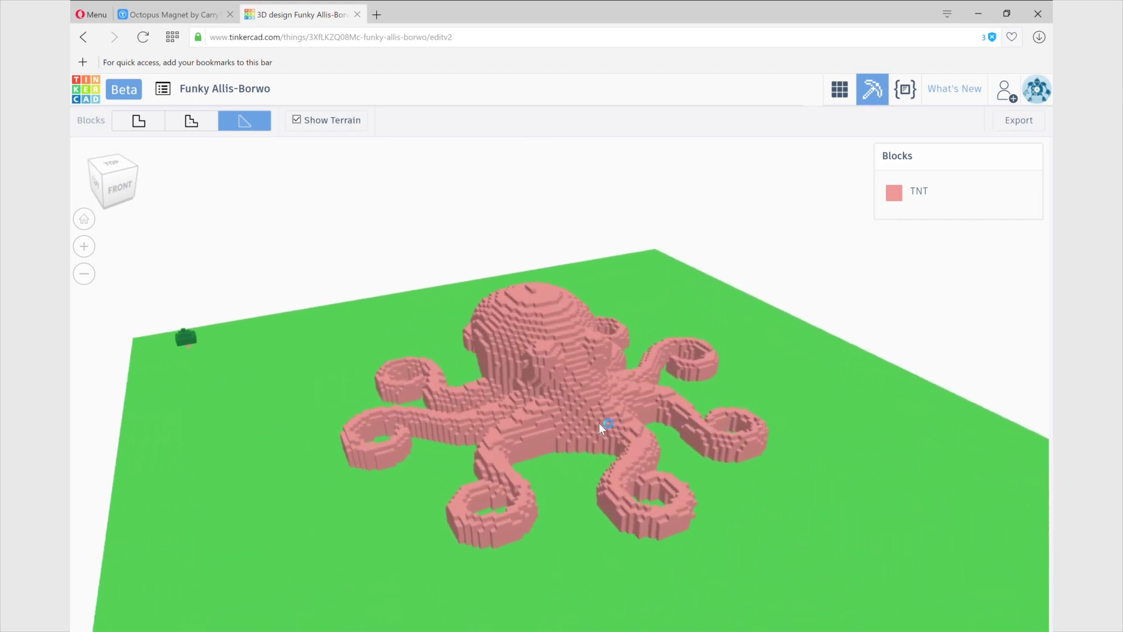
scroll(599, 423, up, 2)
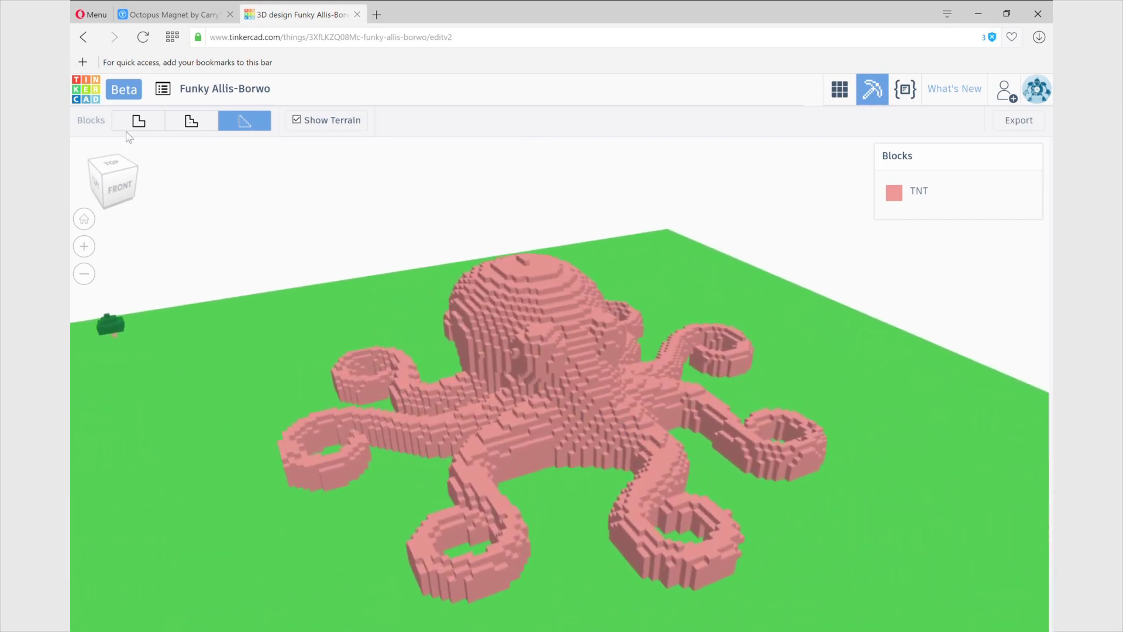
Step: Compare the medium and largest block sizes, then return to the finest block size
click(191, 129)
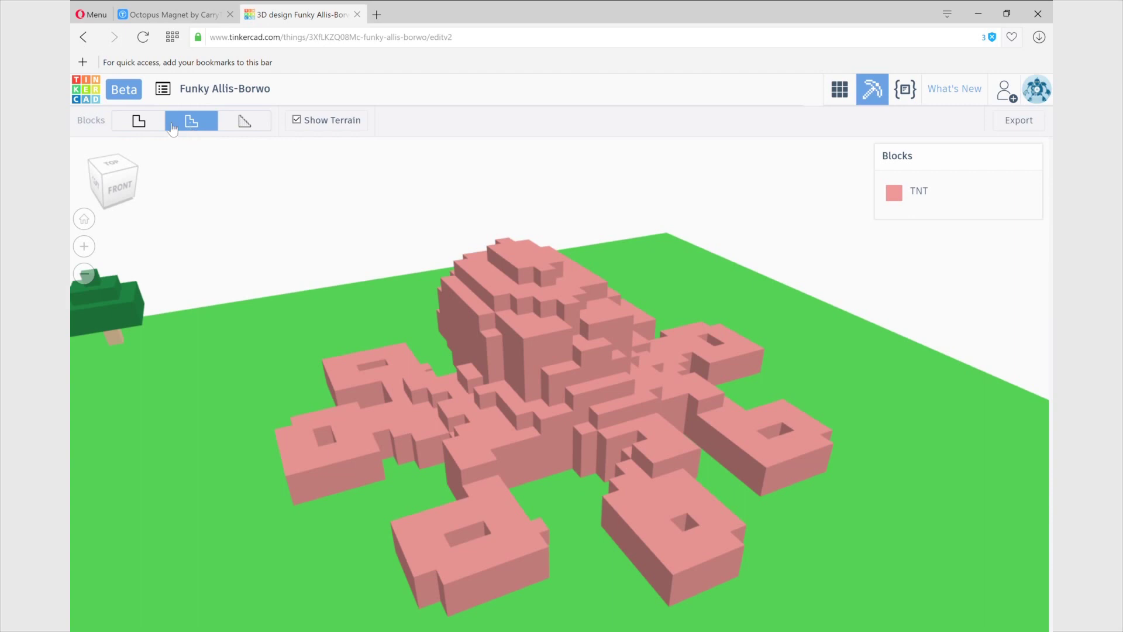
click(147, 122)
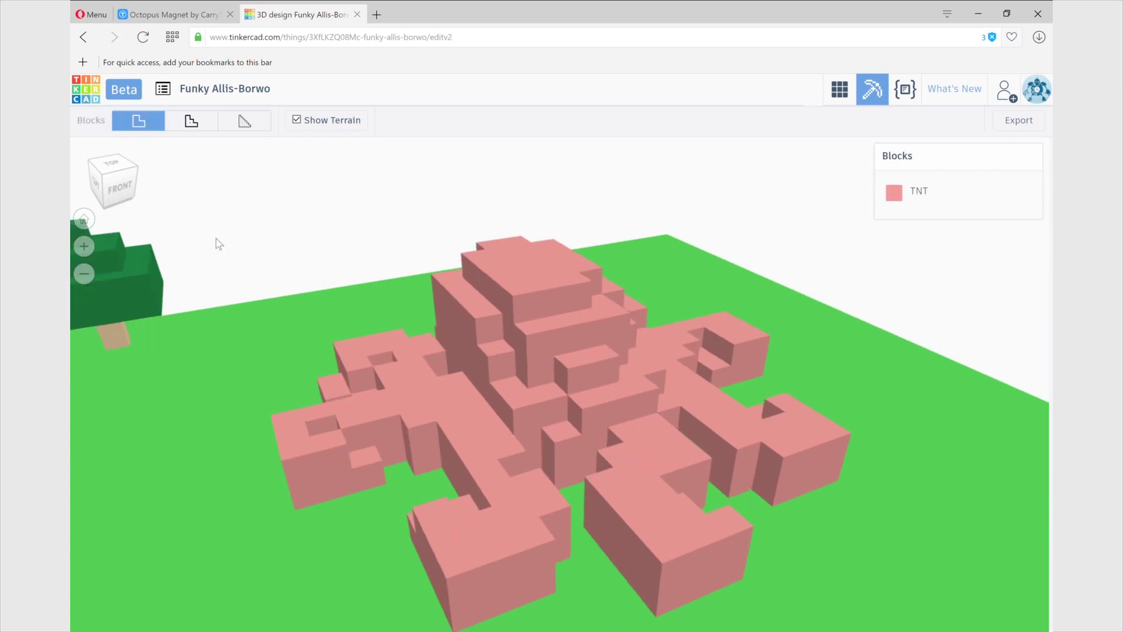
scroll(479, 399, down, 5)
mouse_move(409, 367)
right_down()
mouse_move(527, 329)
mouse_move(500, 353)
mouse_move(412, 366)
mouse_move(409, 381)
right_up()
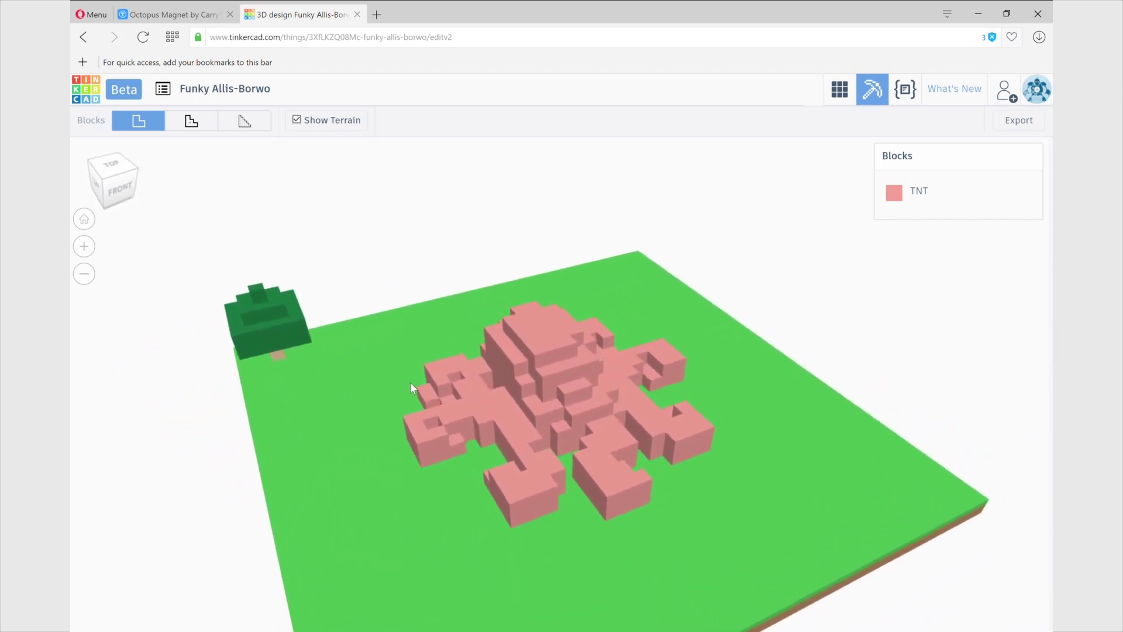
scroll(410, 383, down, 3)
scroll(411, 386, up, 4)
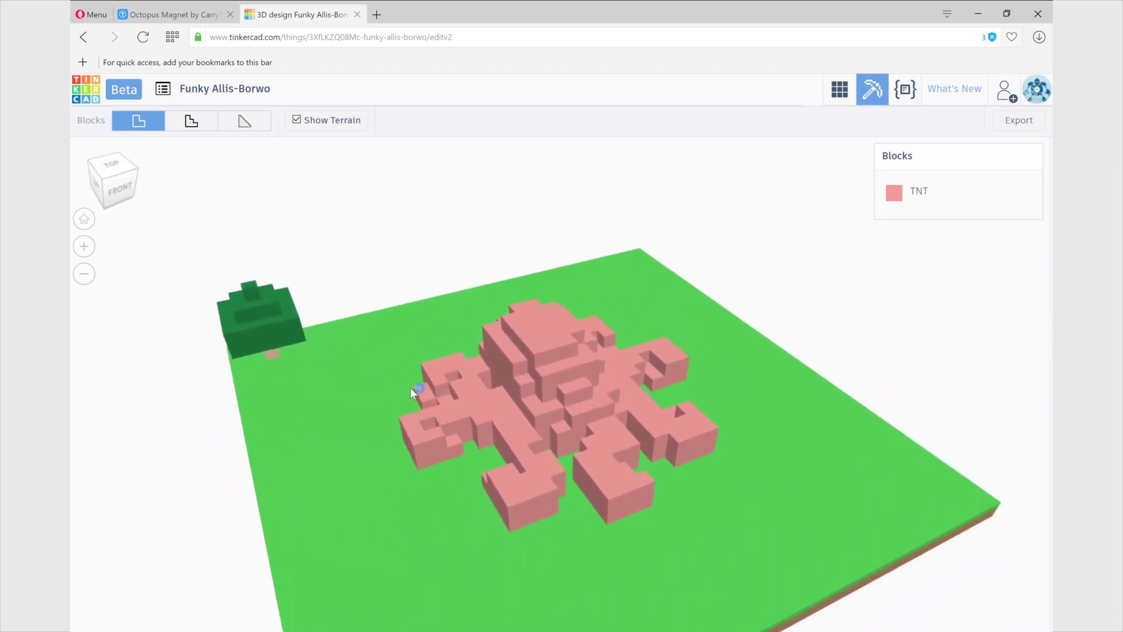
click(245, 122)
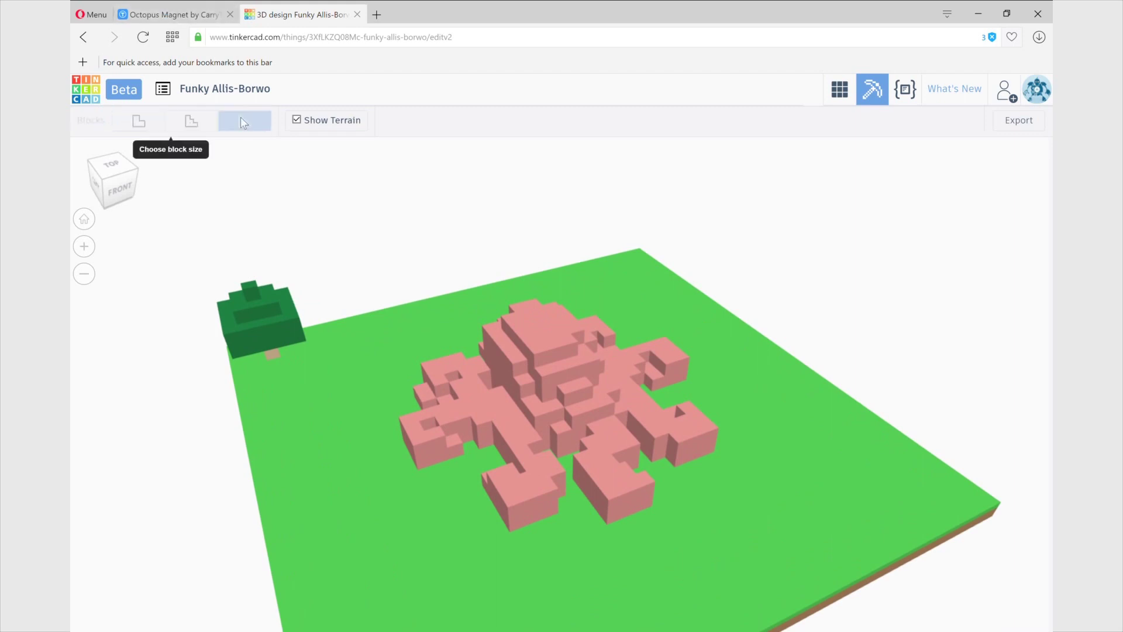
scroll(564, 398, up, 2)
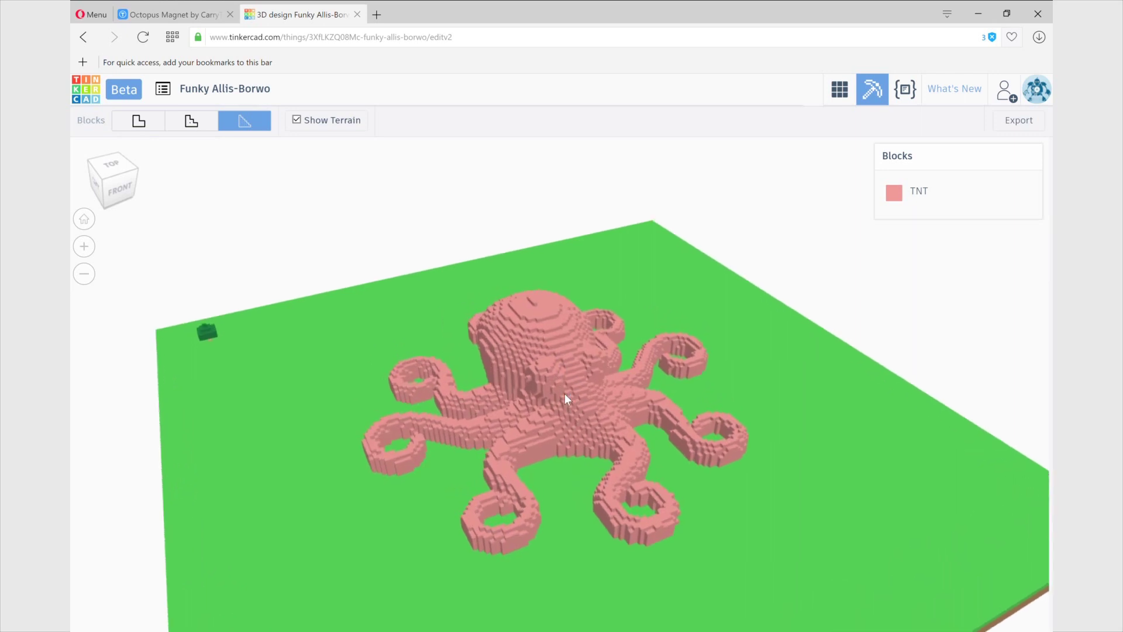
Step: Back in the 3D design editor, shrink the octopus to about 58.48 × 51.00 mm
click(842, 92)
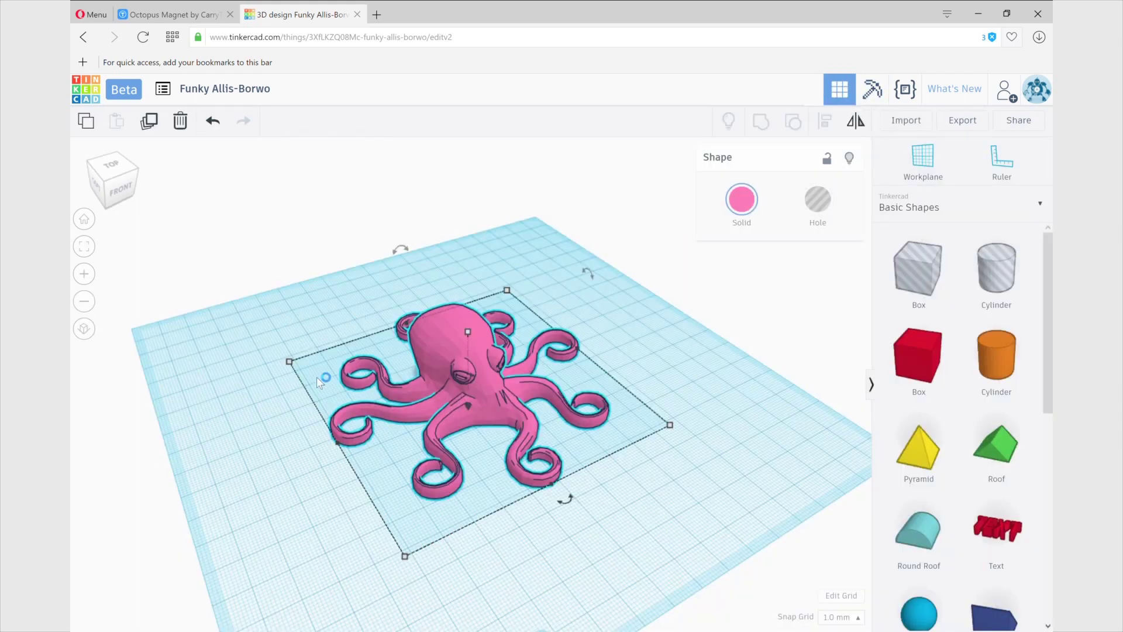
drag(291, 362, 444, 406)
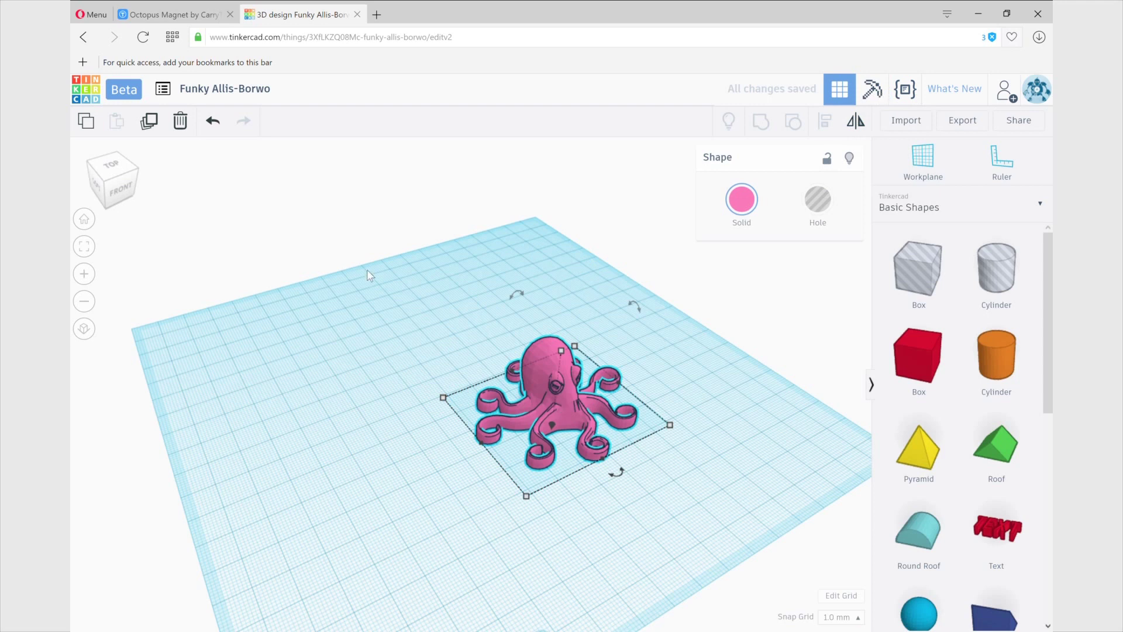
right_drag(367, 269, 466, 364)
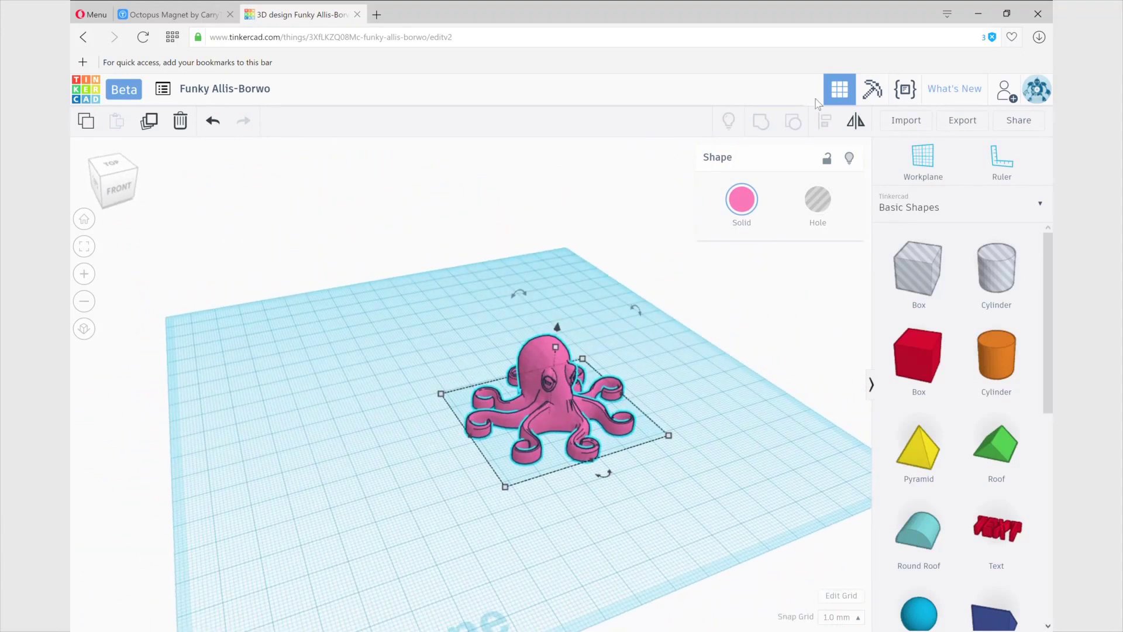
Step: Voxelize the smaller octopus at the finest block size
click(871, 97)
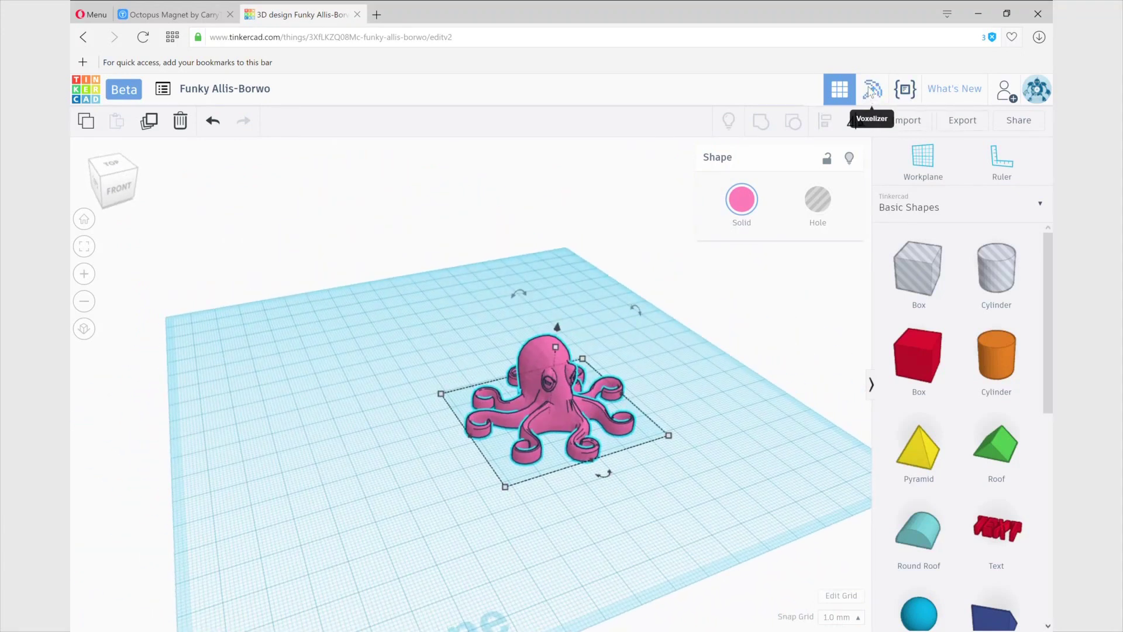
click(244, 123)
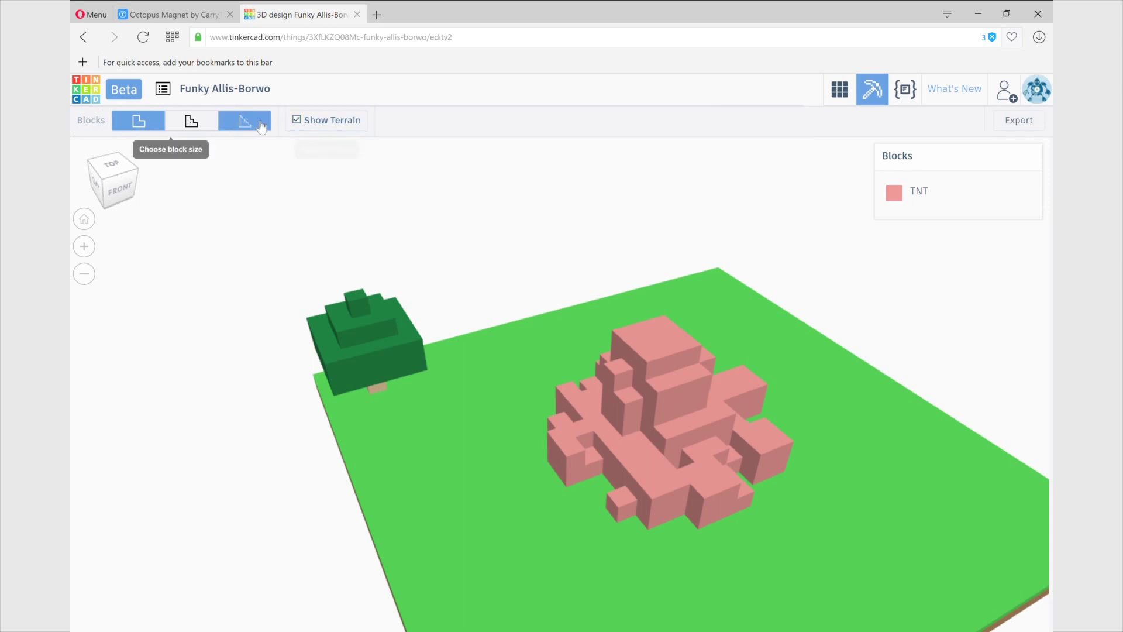
scroll(708, 528, up, 3)
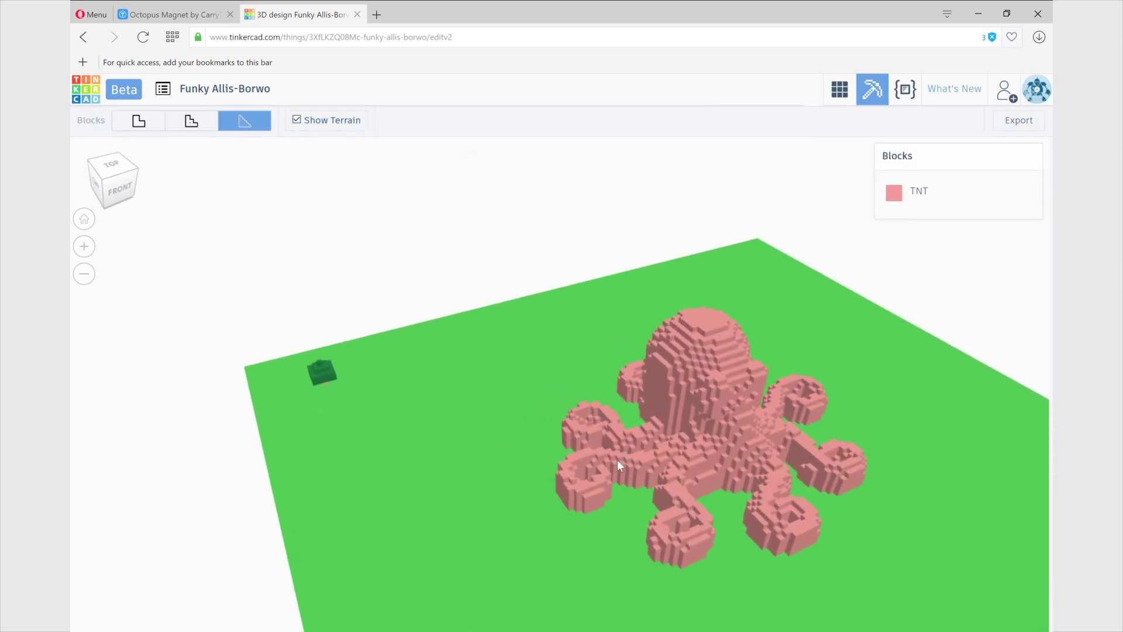
scroll(616, 459, up, 3)
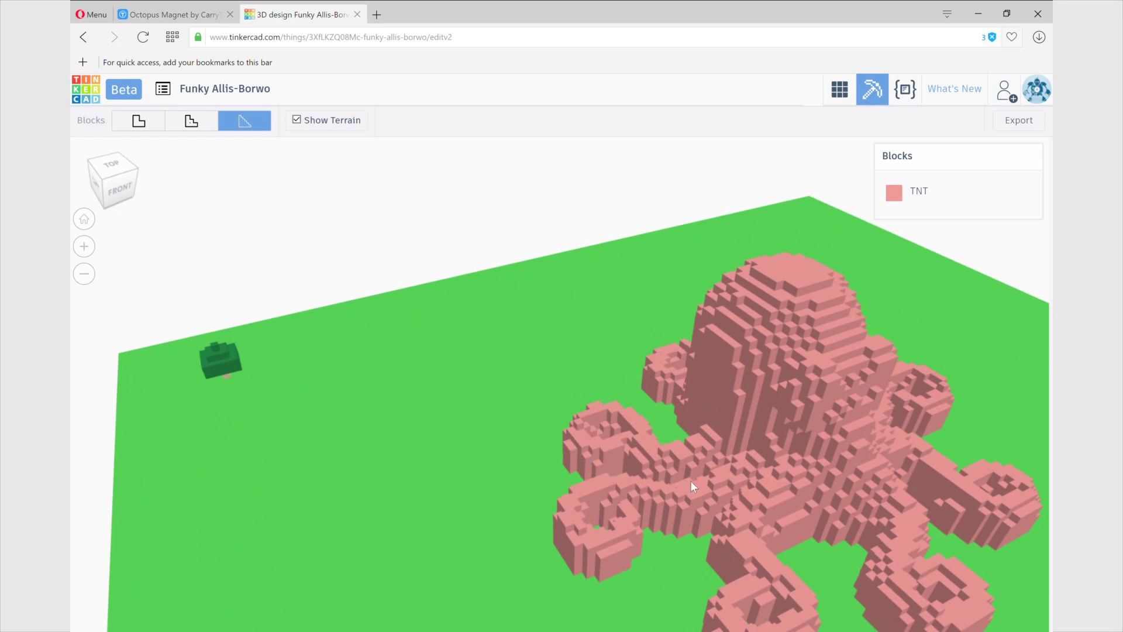
scroll(690, 480, down, 5)
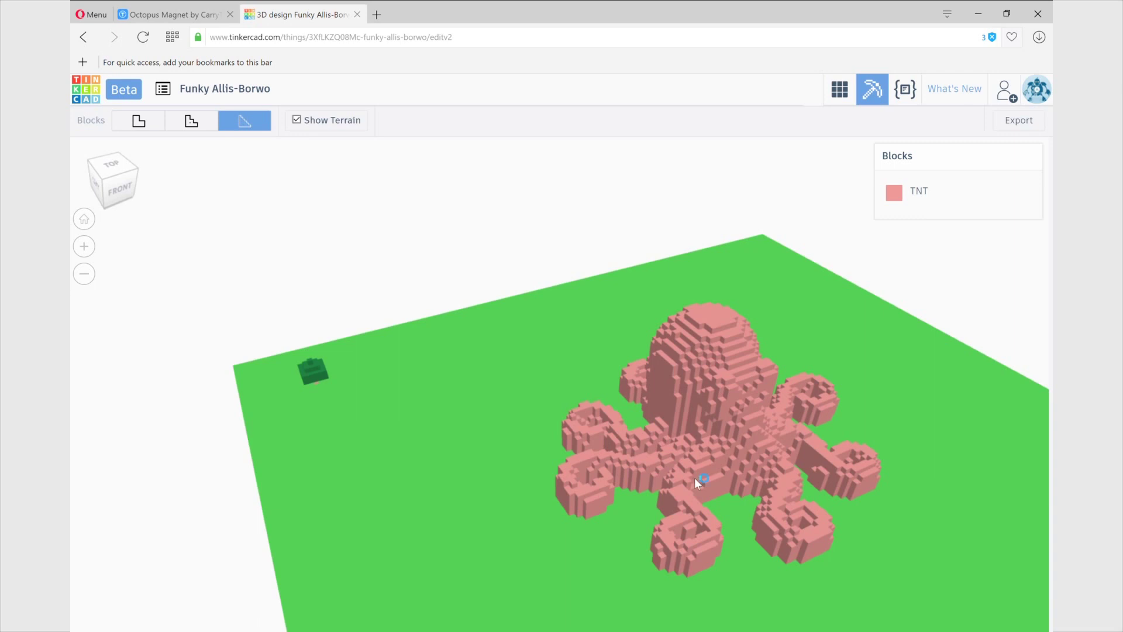
scroll(694, 472, down, 5)
Step: Frame the whole block octopus in view and export it
right_drag(586, 388, 742, 470)
scroll(743, 470, up, 10)
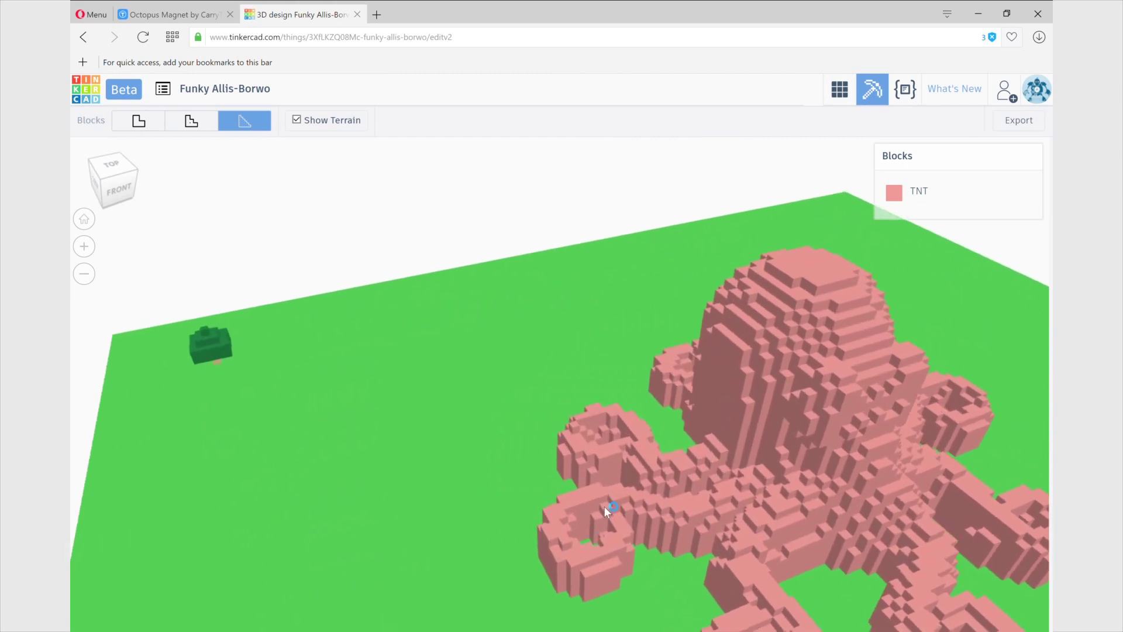
middle_drag(649, 512, 409, 446)
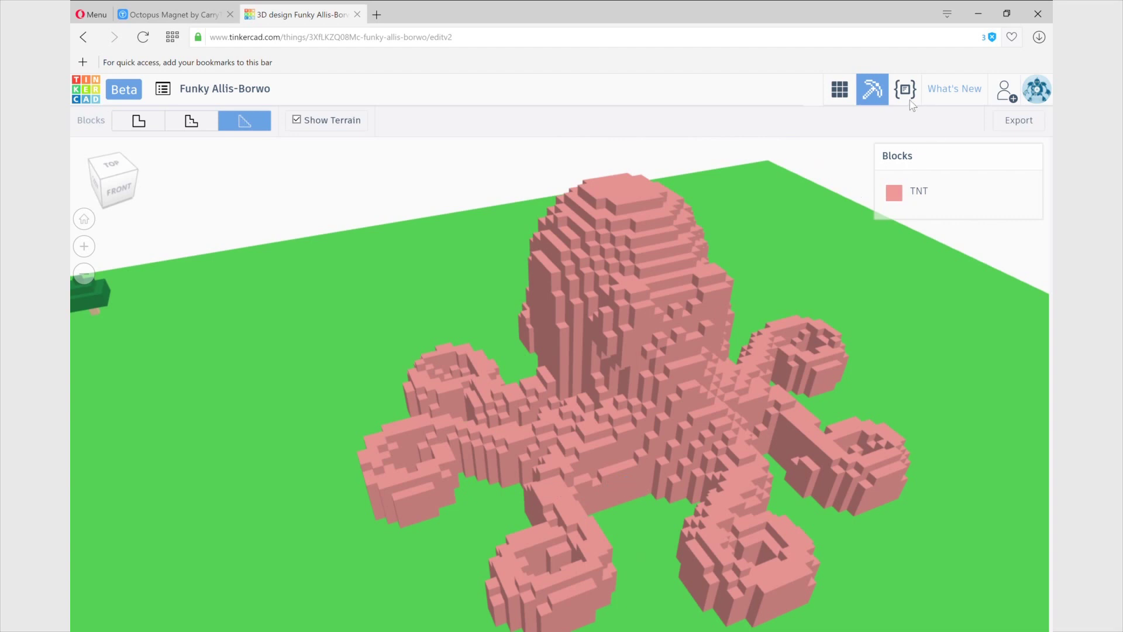
click(1019, 120)
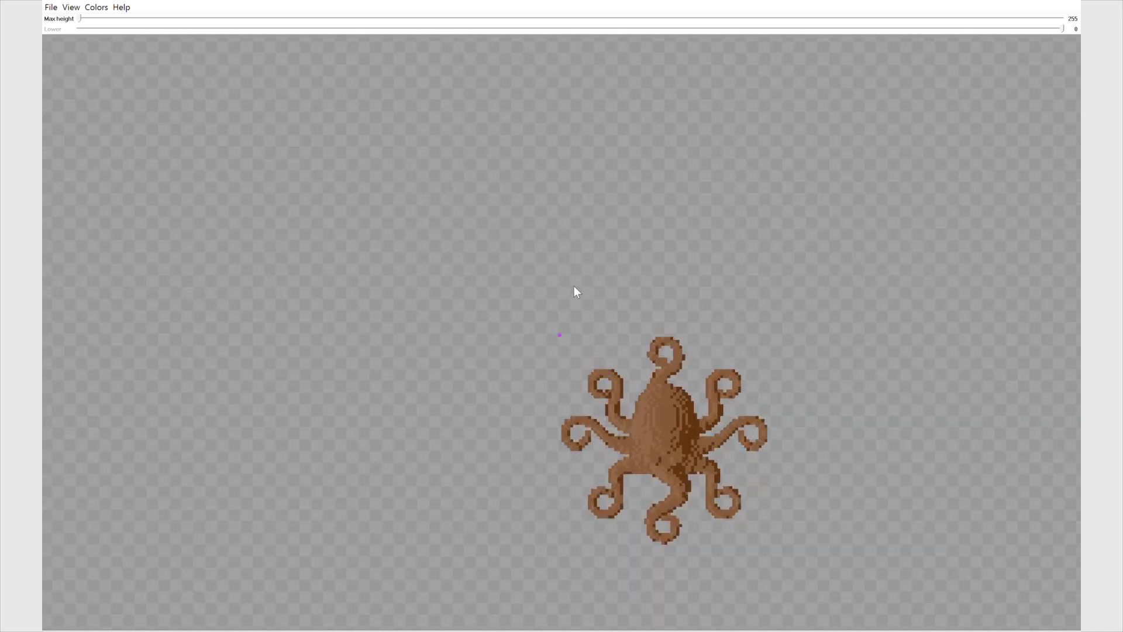
Step: Box-select the octopus area in Mineways, lowering the Max height and raising the Lower limit
scroll(676, 429, up, 2)
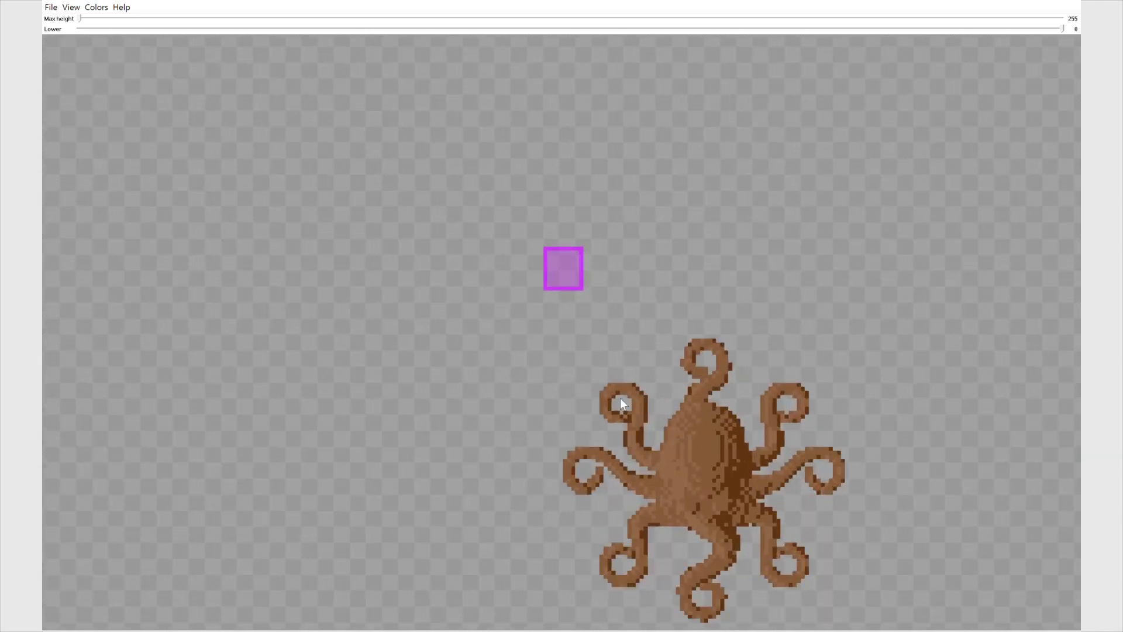
scroll(308, 109, up, 1)
drag(305, 107, 836, 588)
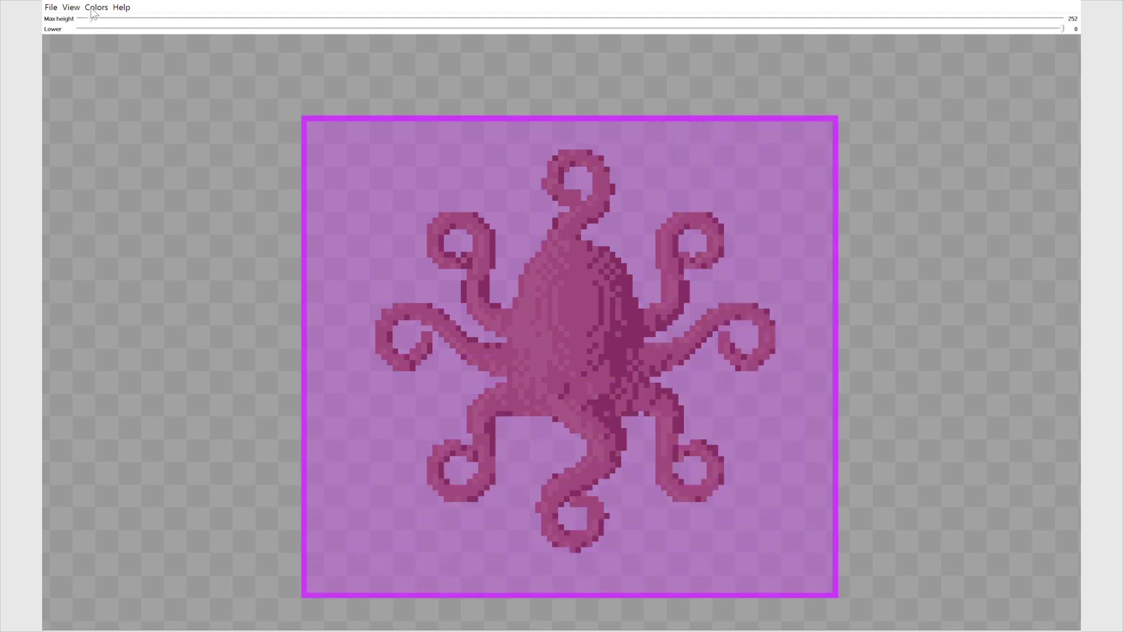
drag(81, 18, 630, 18)
mouse_move(1062, 28)
mouse_down()
mouse_move(977, 23)
mouse_move(1053, 25)
mouse_move(982, 25)
mouse_move(1074, 38)
mouse_up()
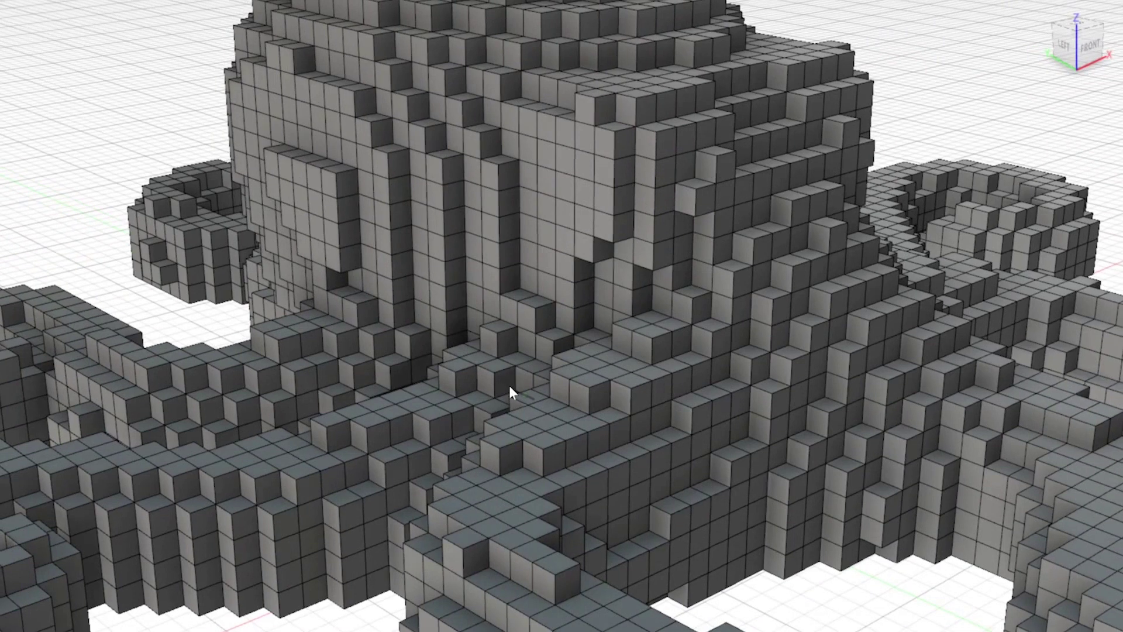
scroll(508, 386, down, 10)
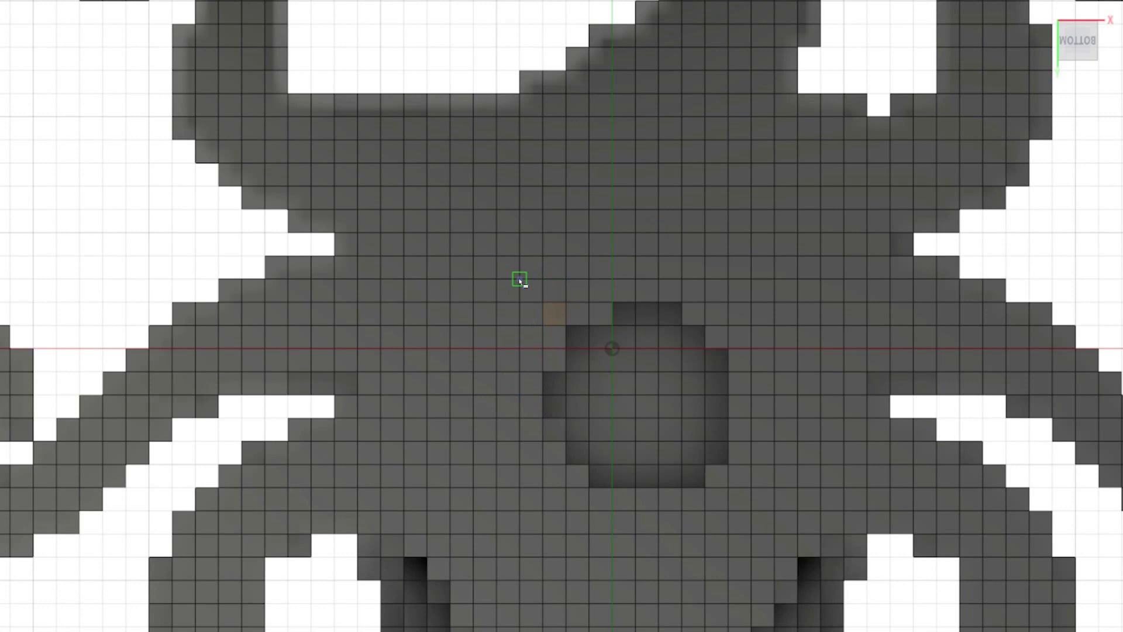
Step: Fill the central underside hole by extruding a rectangle and the small square profile 3.00
click(519, 279)
click(751, 509)
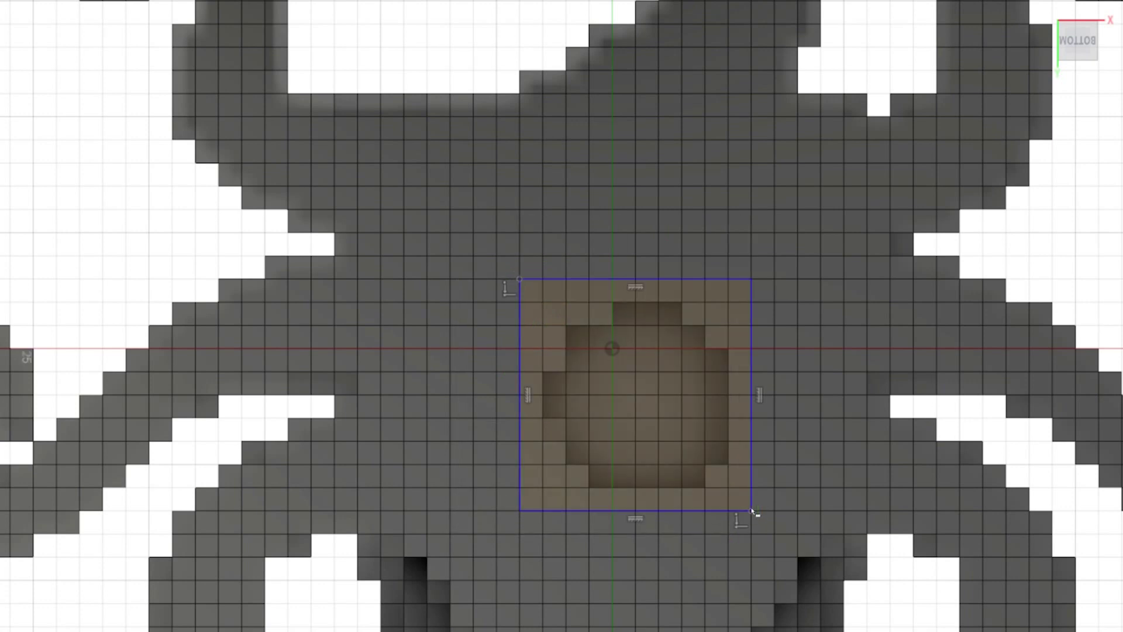
key(e)
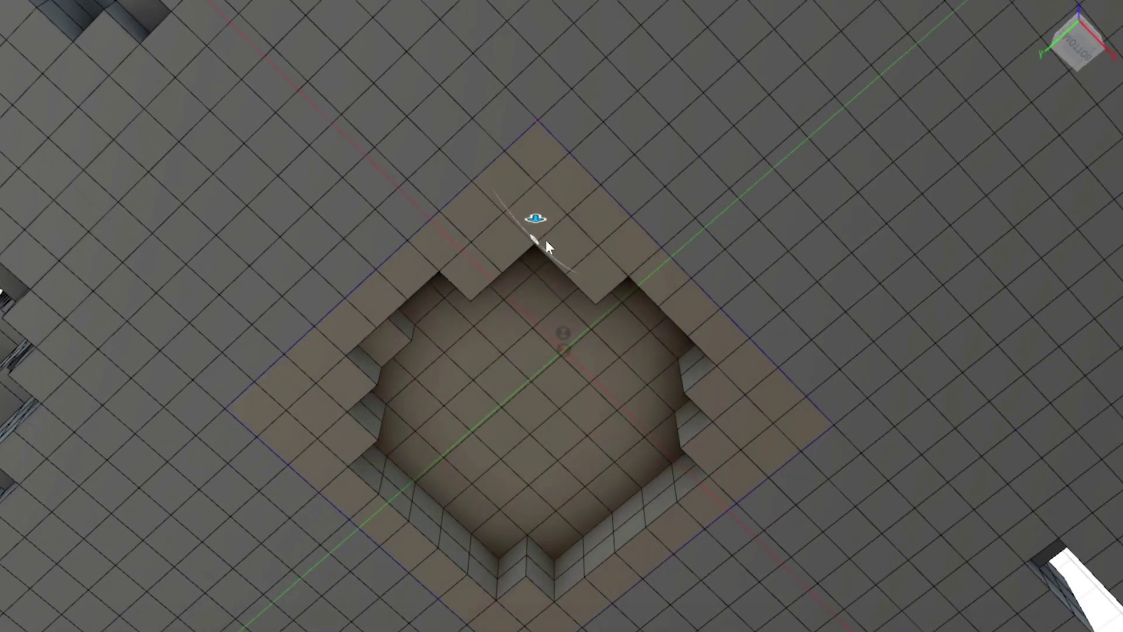
shift+middle_drag(504, 296, 555, 351)
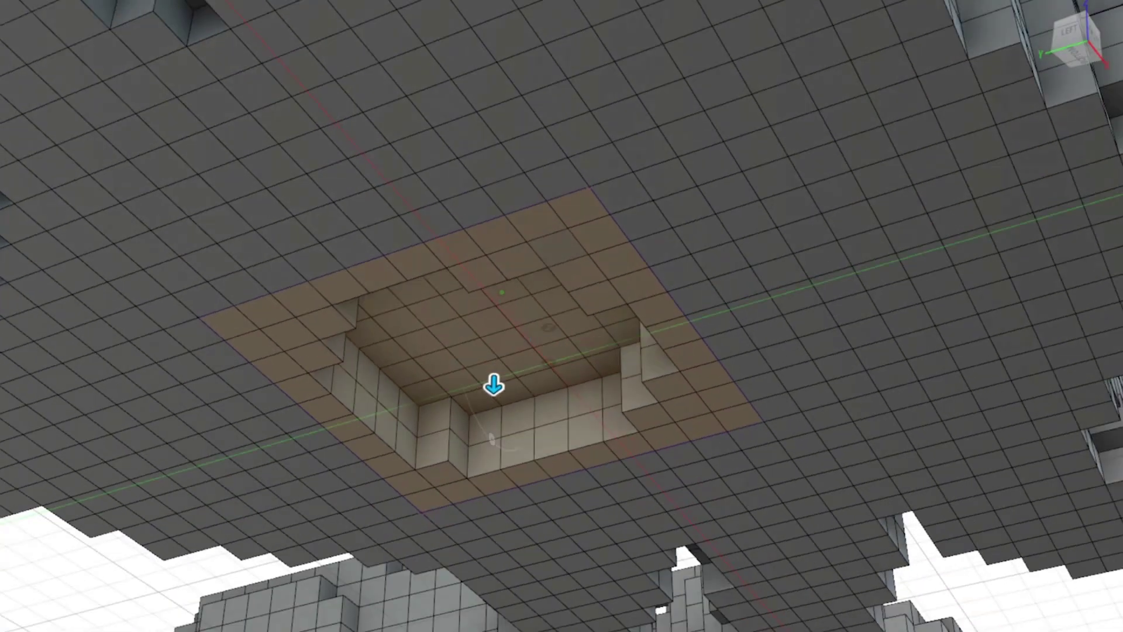
shift+middle_drag(547, 251, 550, 245)
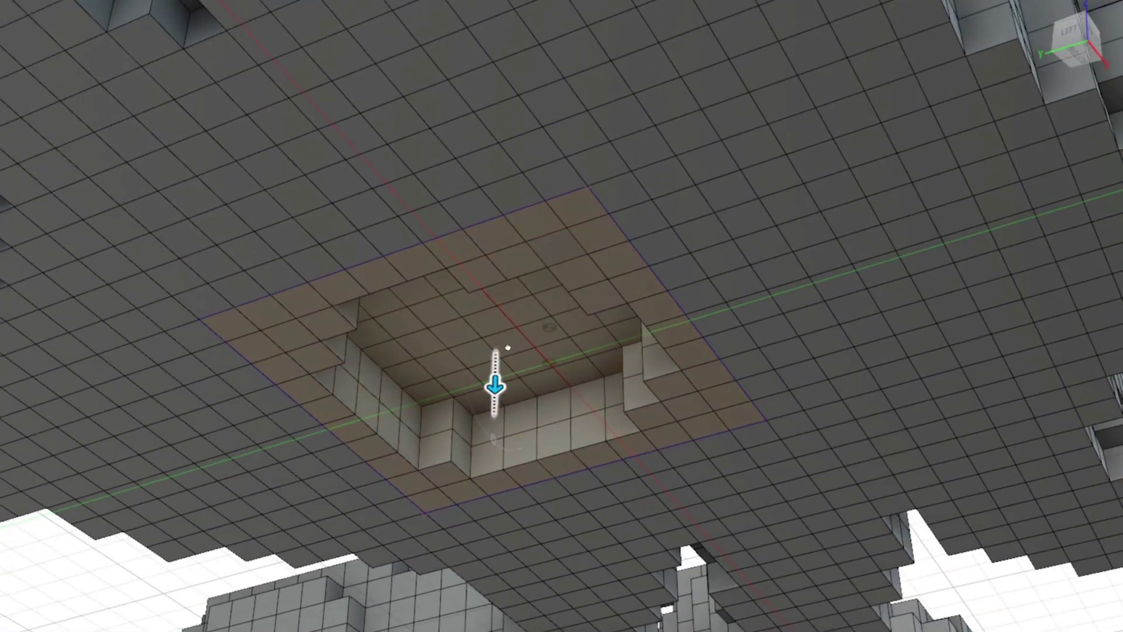
drag(494, 386, 497, 262)
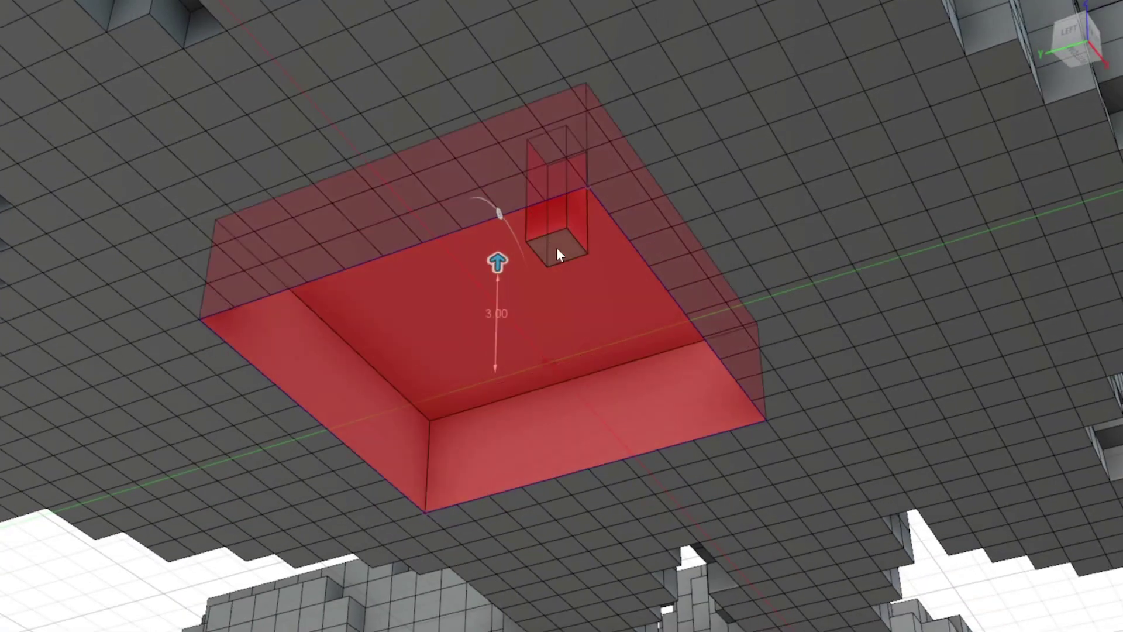
click(557, 251)
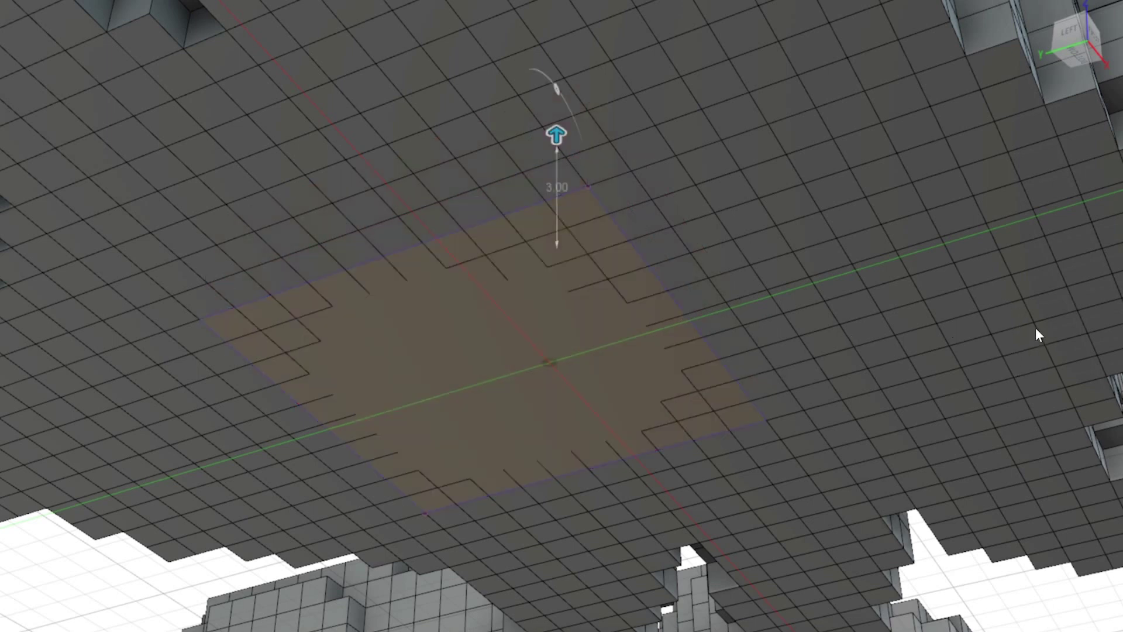
key(Return)
scroll(558, 377, down, 5)
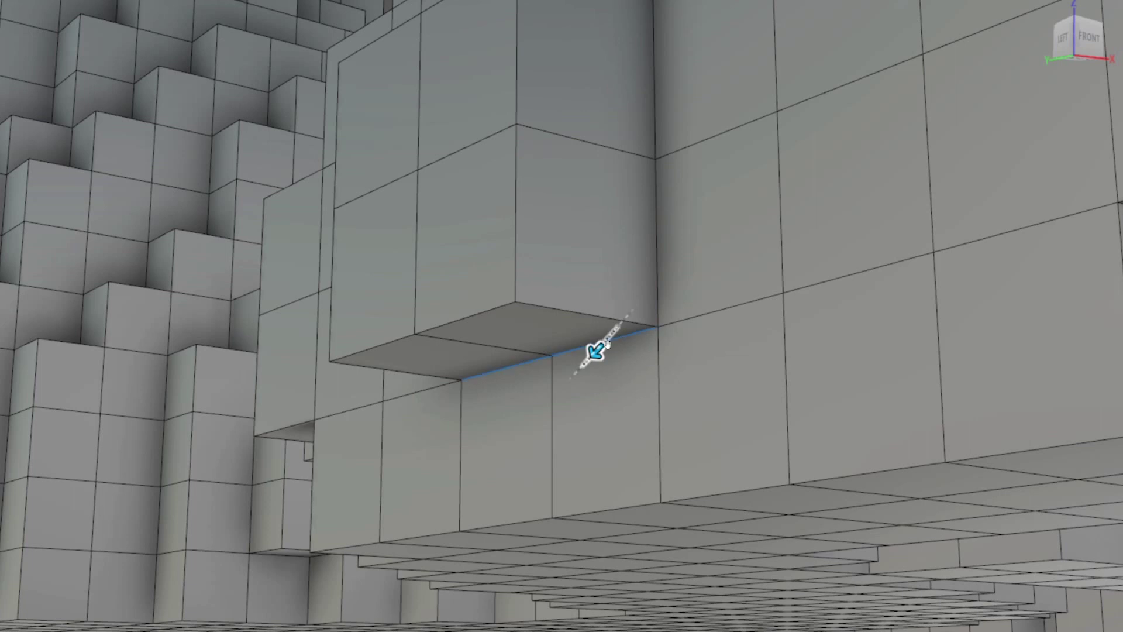
Step: Chamfer the overhanging block's lower edge into a slope, then view the model from above
drag(607, 344, 526, 427)
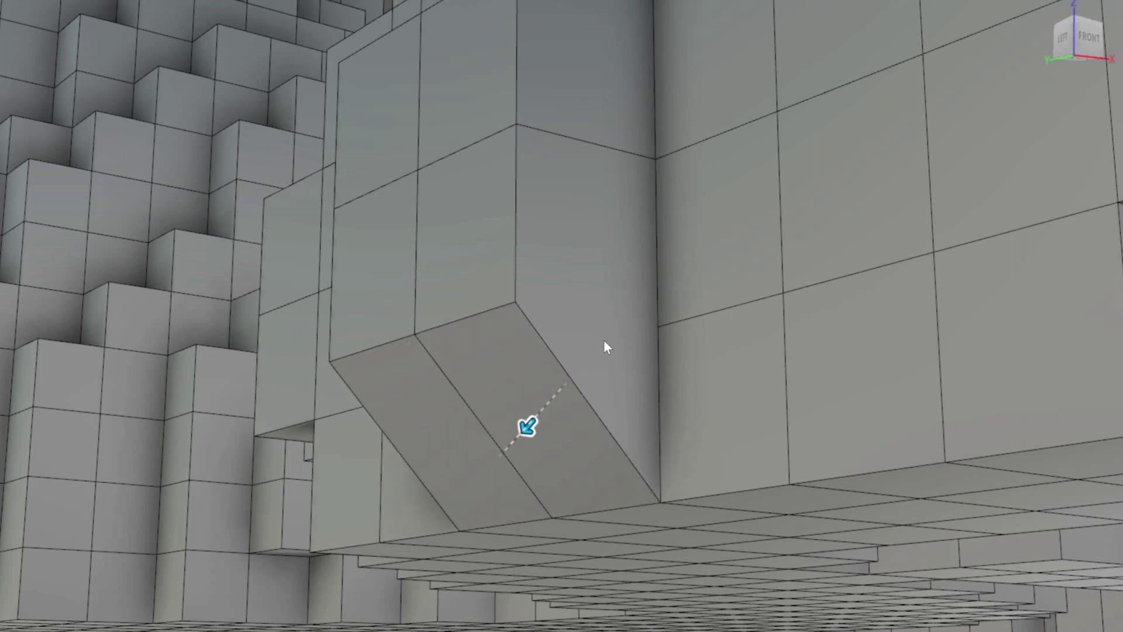
scroll(527, 298, down, 10)
shift+middle_drag(526, 297, 529, 377)
shift+middle_drag(578, 256, 712, 257)
Step: Zoom in and out around the octopus head to inspect its remaining overhanging edges
scroll(545, 315, up, 3)
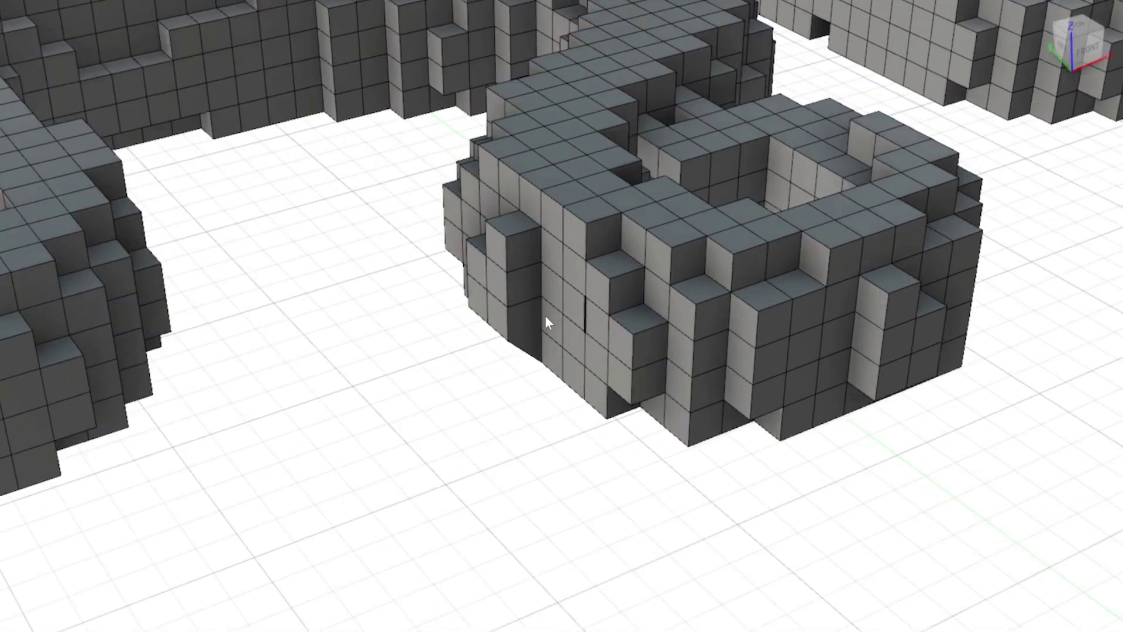
scroll(394, 412, up, 8)
scroll(229, 402, down, 5)
scroll(263, 398, down, 2)
scroll(307, 392, up, 3)
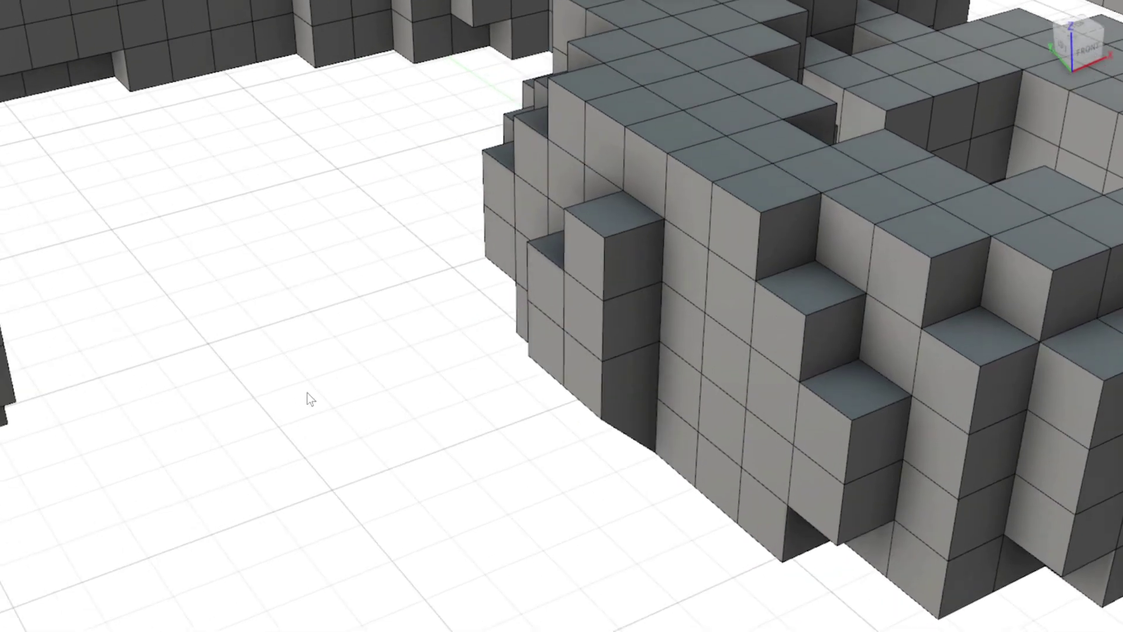
scroll(443, 415, down, 10)
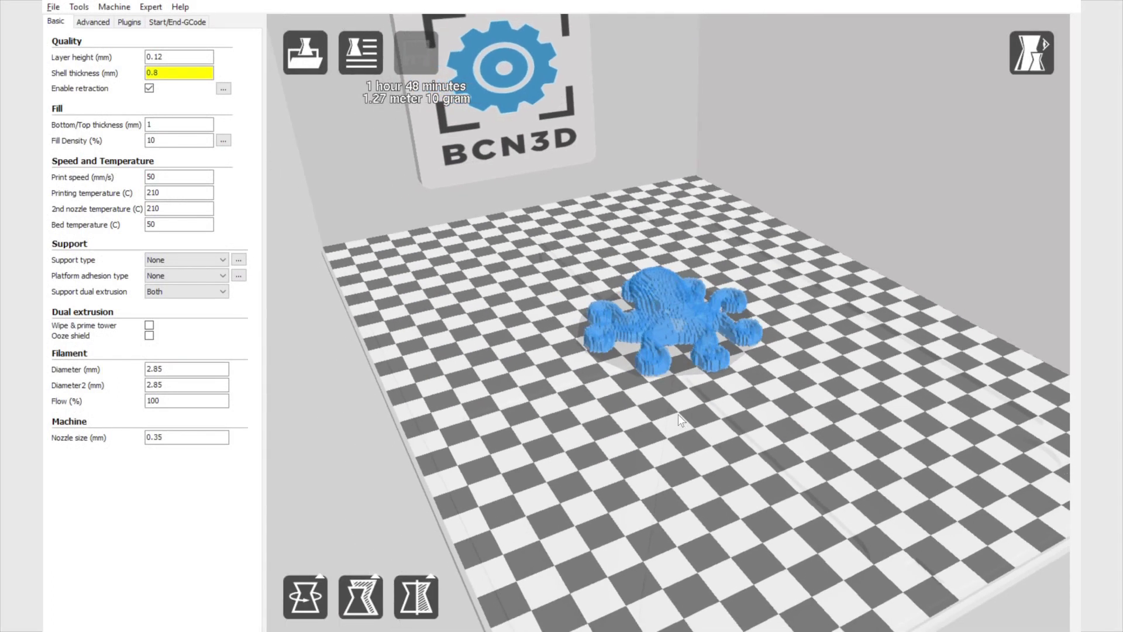
Step: Select the loaded octopus and switch the view mode to Layers to show its toolpaths
click(716, 358)
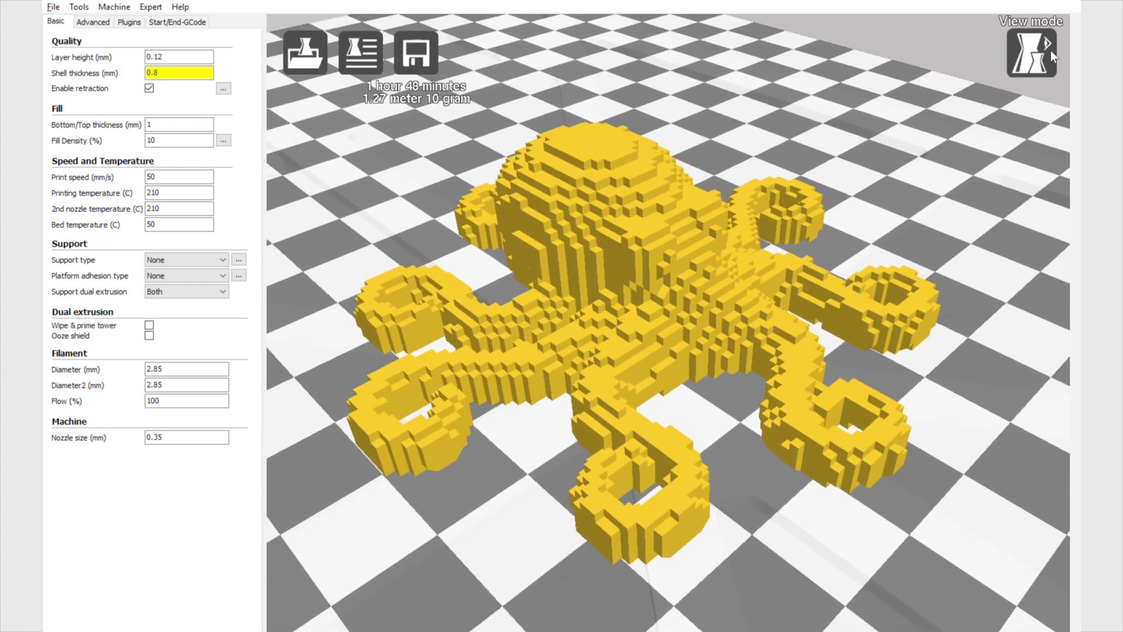
click(1050, 50)
click(1045, 199)
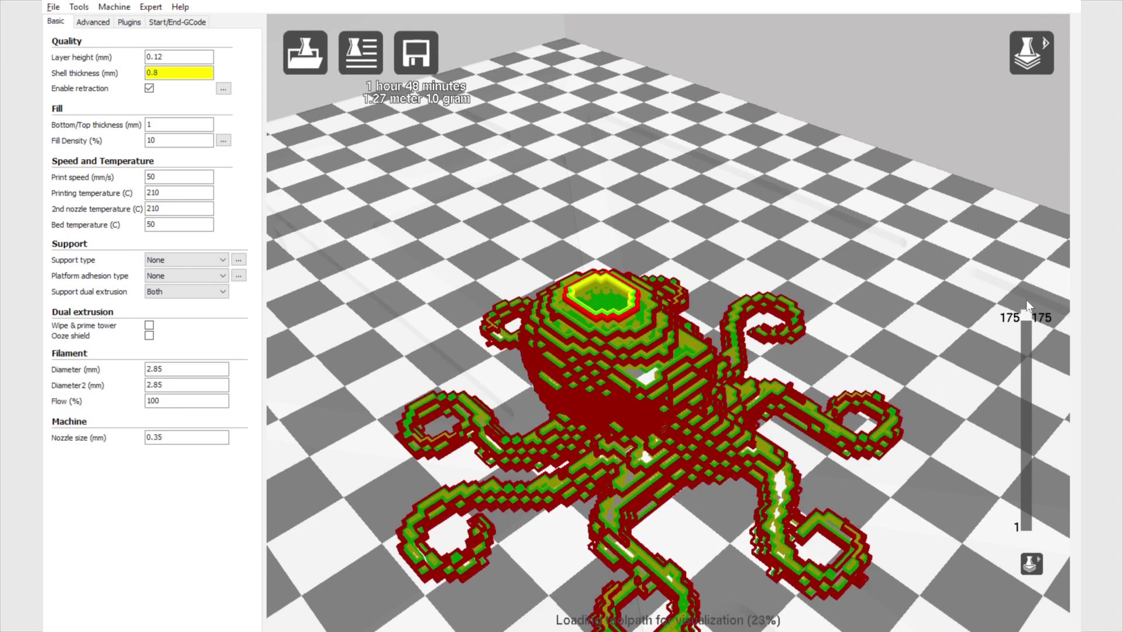
Step: Lower the layer slider, step back up to layer 175, then return to Normal view
drag(1025, 324, 1033, 528)
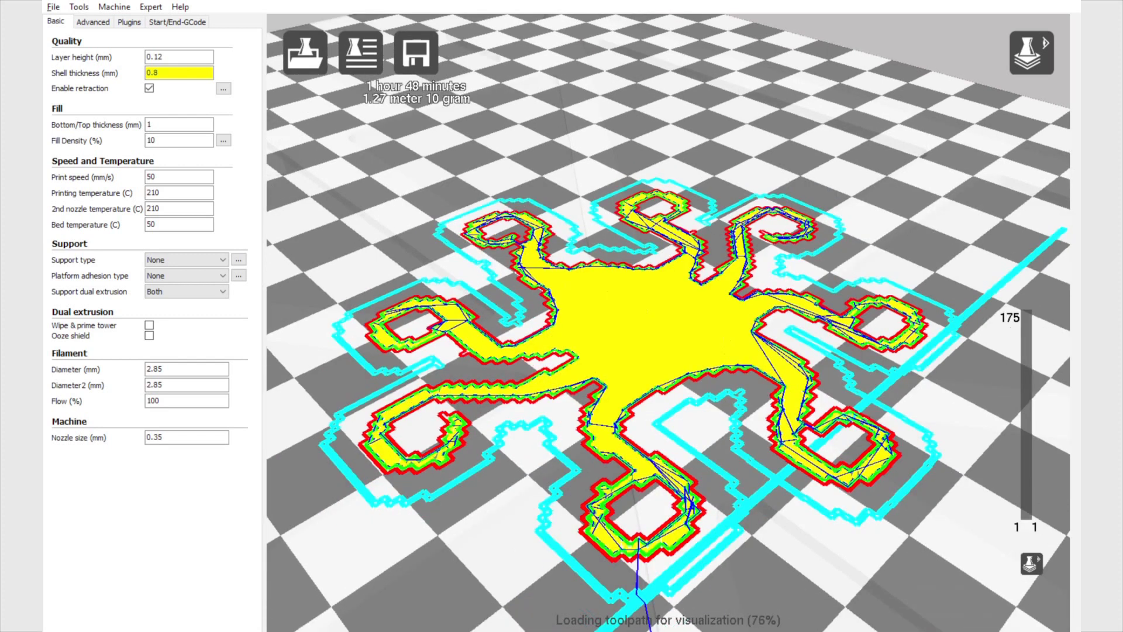
key(Up)
key(Up)
key(Up)
key(Up)
key(Up)
key(Up)
key(Up)
key(Up)
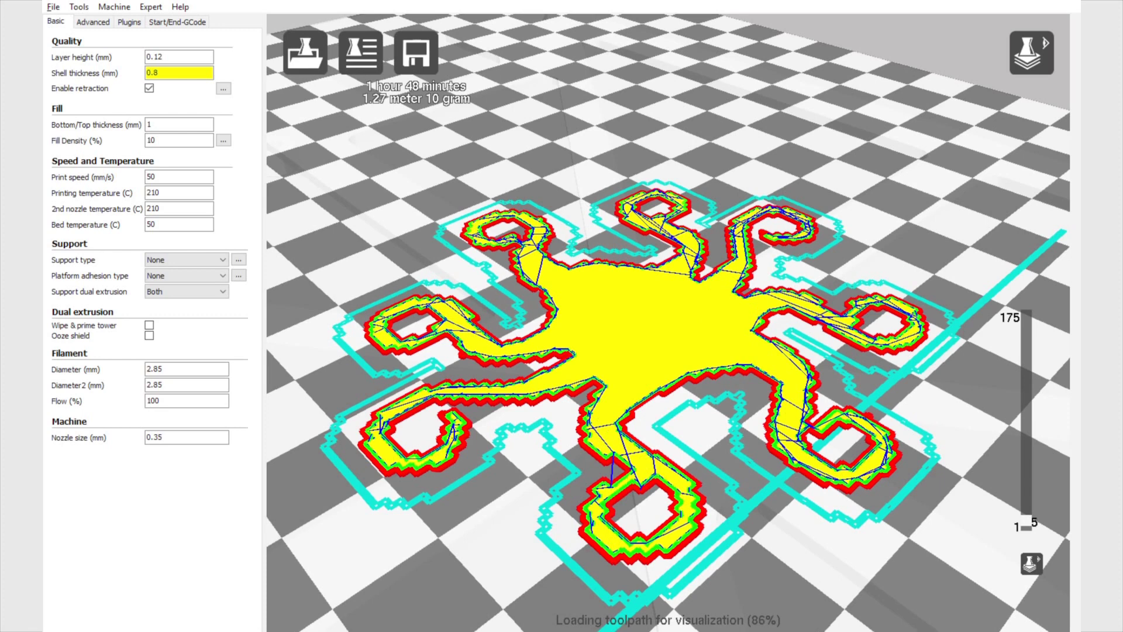
key(Up)
key(Up)
key(Up)
key(Up)
key(Up)
key(Up)
key(Up)
key(Up)
key(Up)
key(Up)
key(Up)
key(Up)
key(Up)
key(Up)
key(Up)
key(Up)
key(Up)
key(Up)
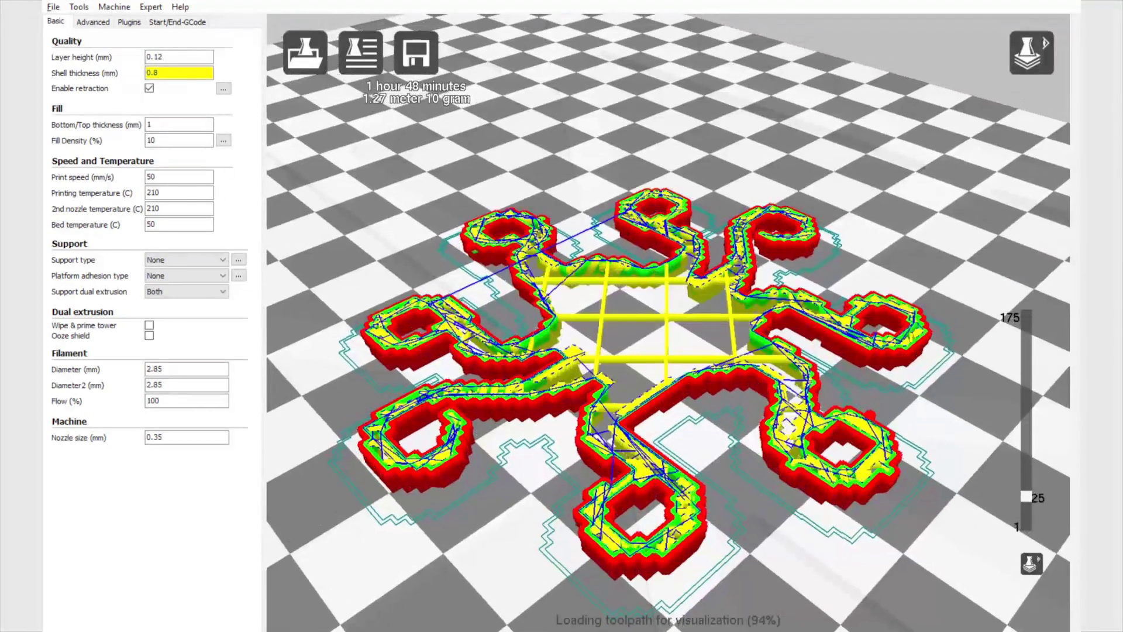
key(Up)
key(Up)
key(Up)
key(Up)
key(Up)
key(Up)
key(Up)
key(Up)
key(Up)
key(Up)
key(Up)
key(Up)
key(Up)
key(Up)
key(Up)
key(Up)
key(Up)
key(Up)
key(Up)
key(Up)
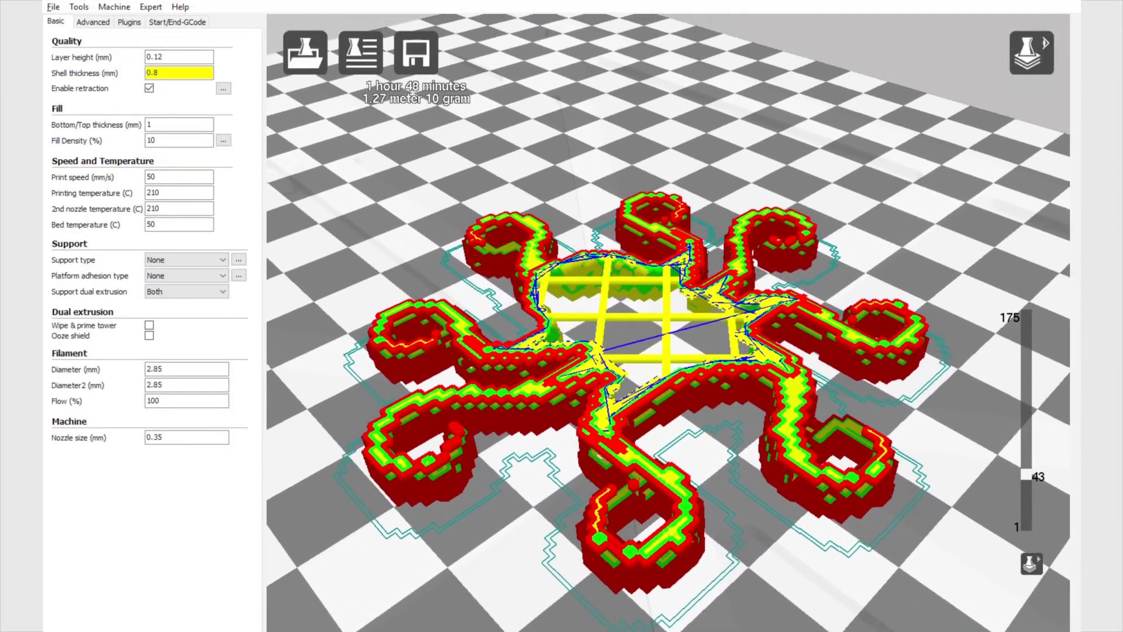
key(Up)
key(Up)
key(Up)
key(Up)
key(Up)
key(Up)
key(Up)
key(Up)
key(Up)
key(Up)
key(Up)
key(Up)
key(Up)
key(Up)
key(Up)
key(Up)
key(Up)
key(Up)
key(Up)
key(Up)
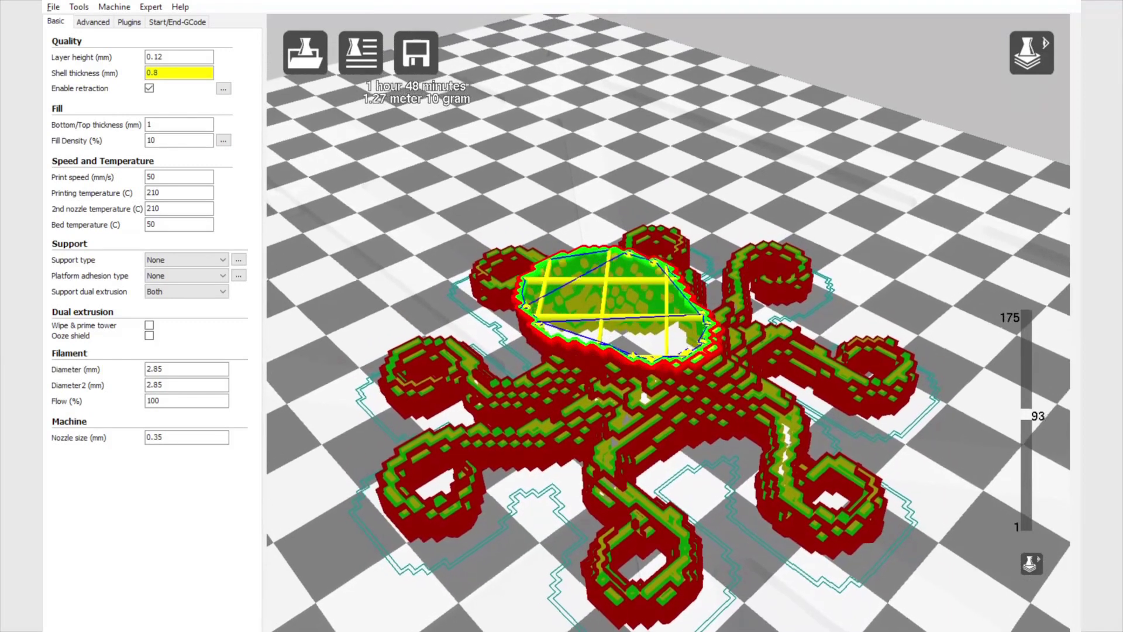
key(Up)
key(Up)
key(Up)
key(Up)
key(Up)
key(Up)
key(Up)
key(Up)
key(Up)
key(Up)
key(Up)
key(Up)
key(Up)
key(Up)
key(Up)
key(Up)
key(Up)
key(Up)
key(Up)
key(Up)
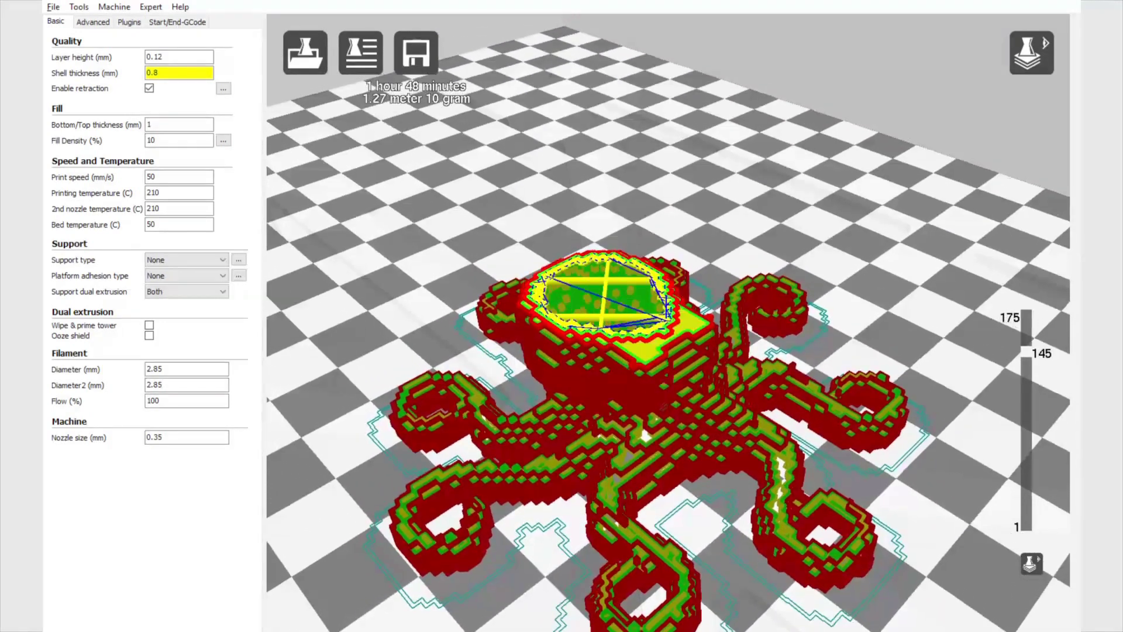
key(Up)
key(Up)
key(Up)
key(Up)
key(Up)
key(Up)
key(Up)
key(Up)
key(Up)
key(Up)
key(Up)
key(Up)
key(Up)
key(Up)
key(Up)
key(Up)
key(Up)
key(Up)
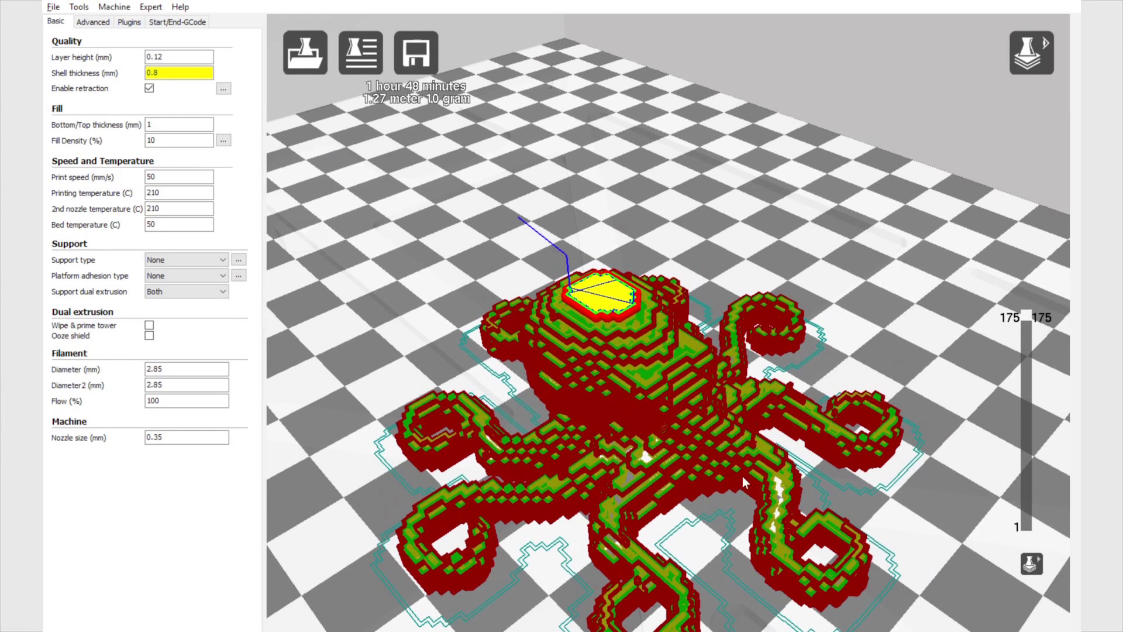
click(1031, 53)
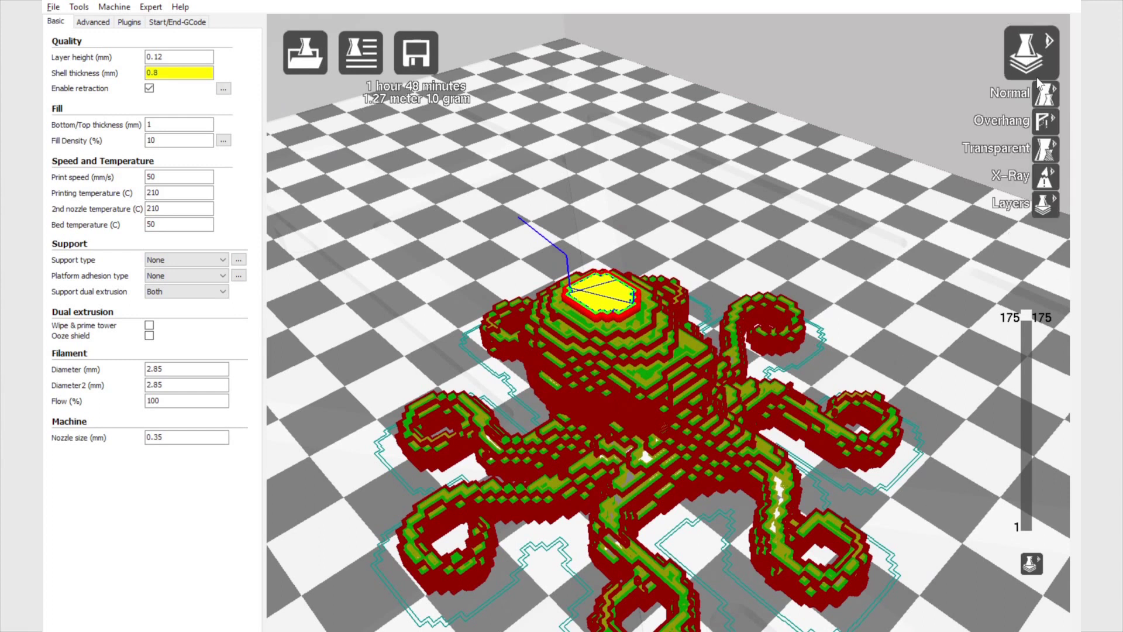
click(1028, 93)
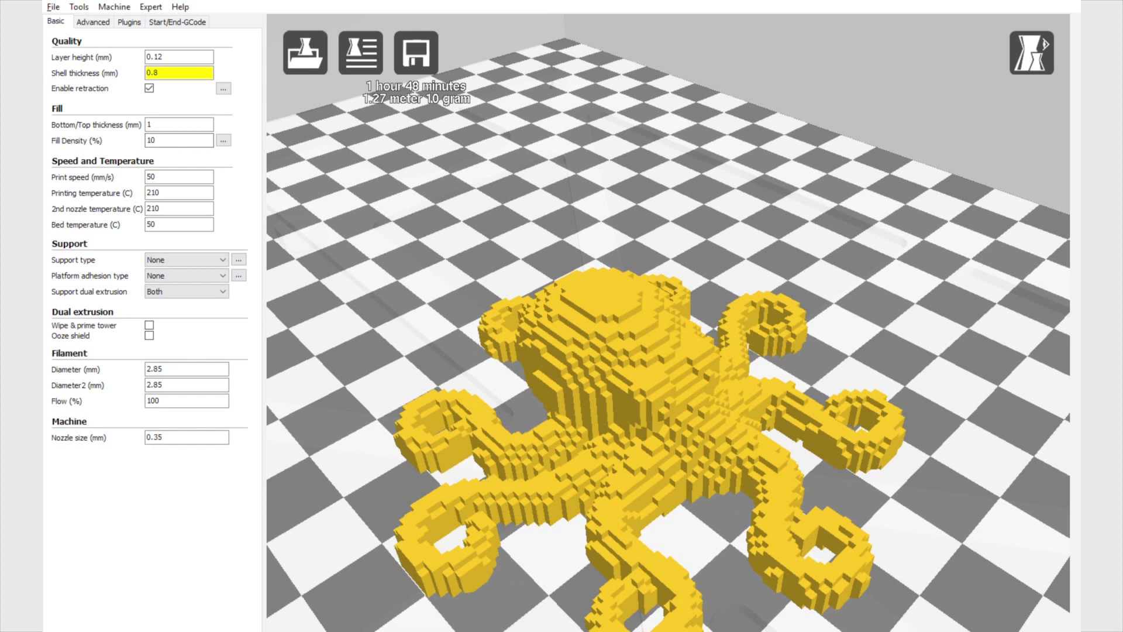
Step: Select the octopus and open its Scale panel, showing 70.0 × 71.0 × 21.0 mm at scale 1.0
scroll(758, 195, up, 2)
scroll(756, 206, down, 5)
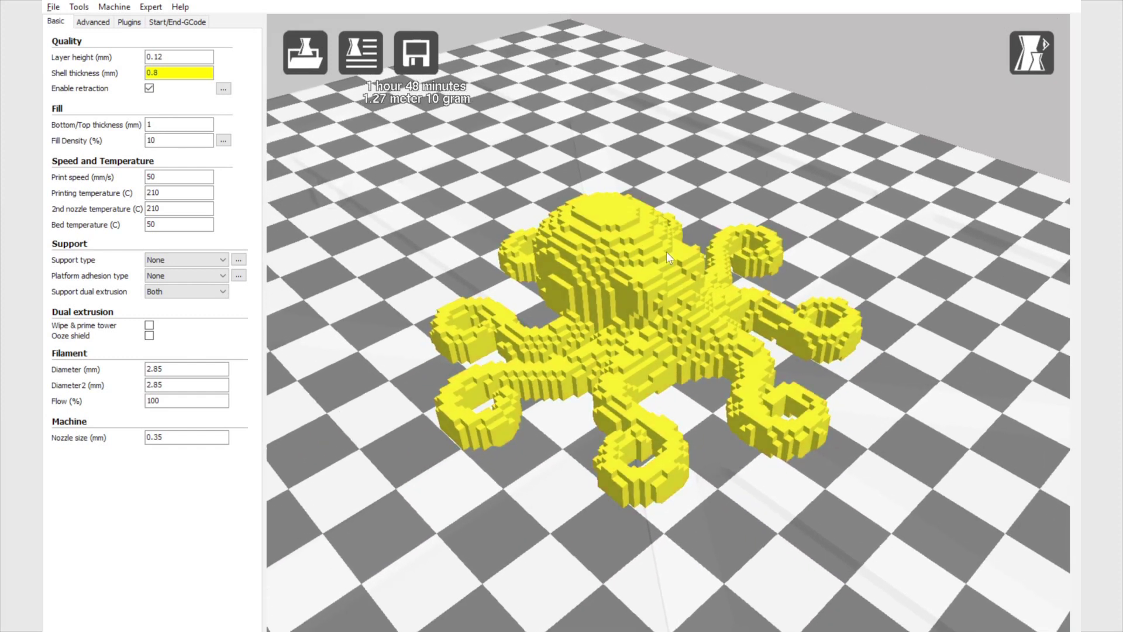
click(668, 257)
click(368, 582)
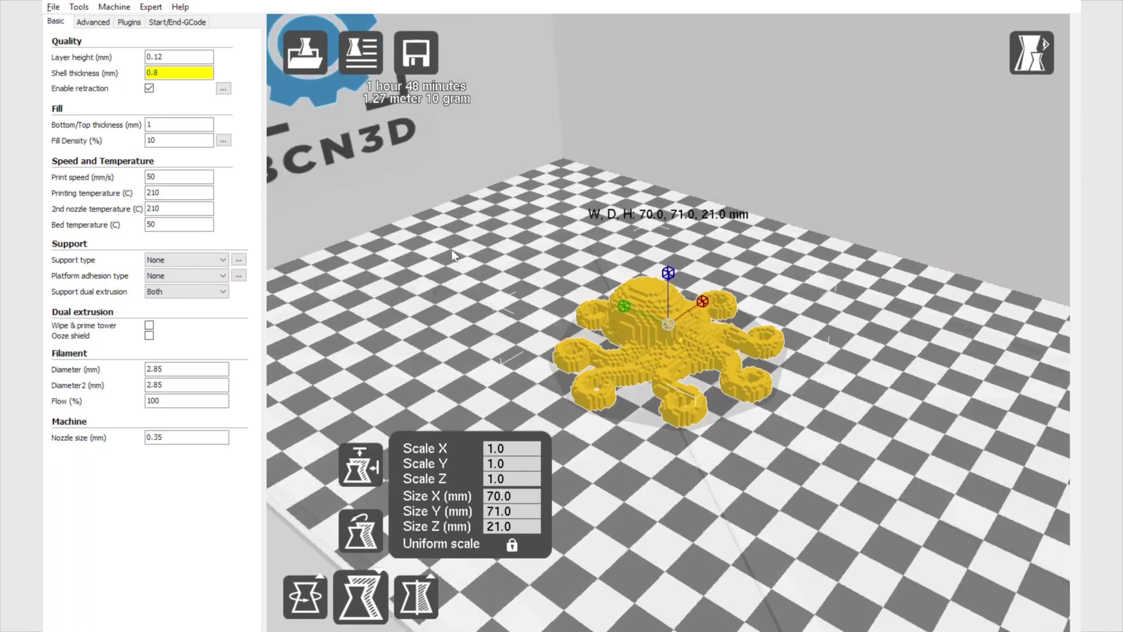
mouse_move(453, 274)
right_down()
mouse_move(467, 232)
mouse_move(436, 265)
right_up()
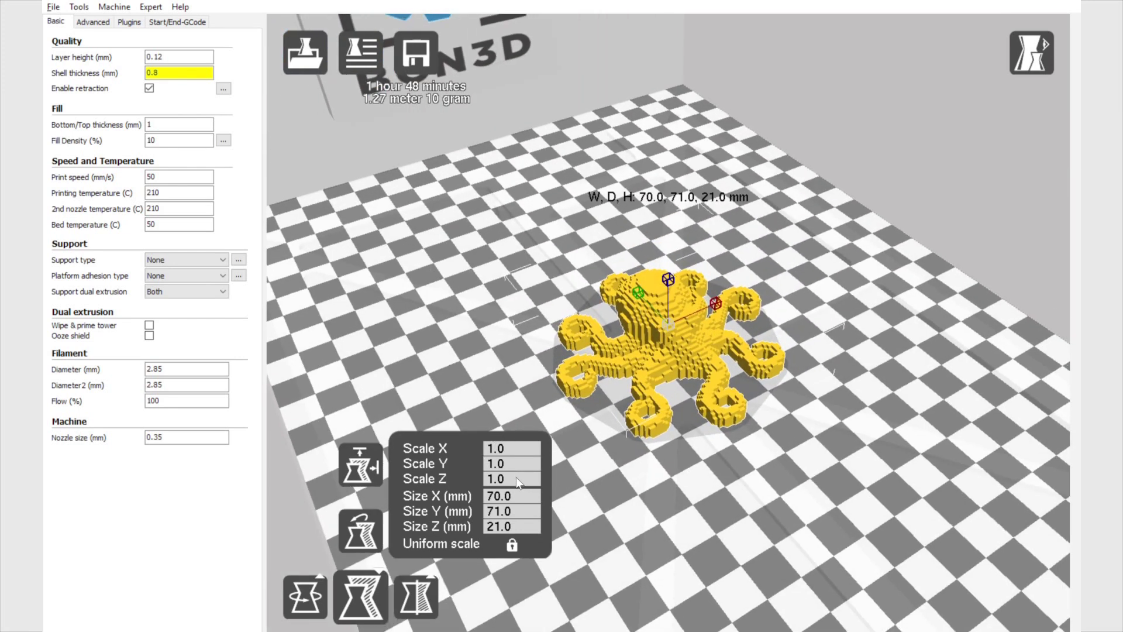